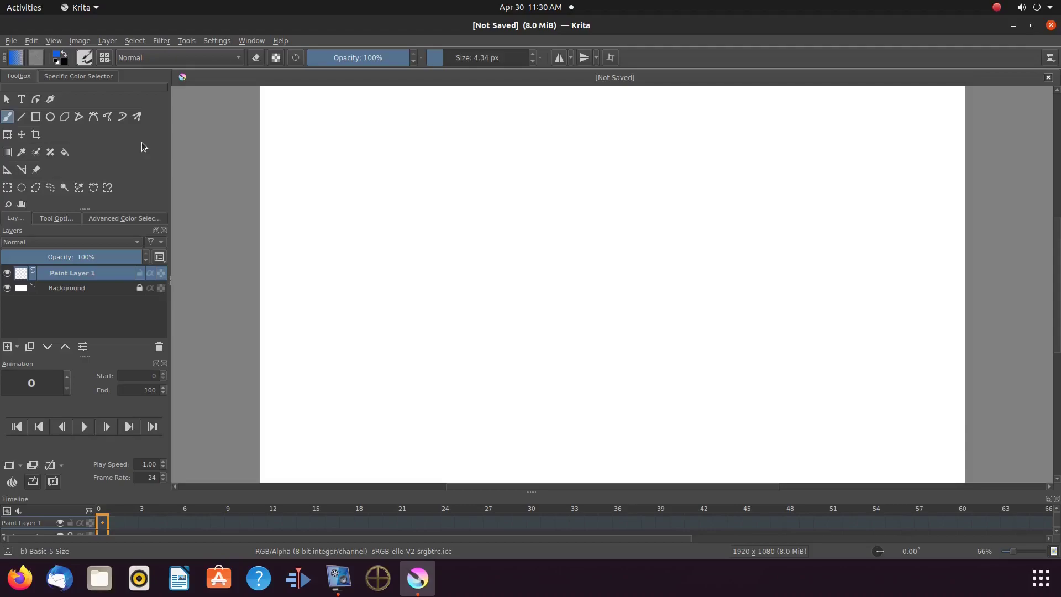
Browse the Filter menu and close it without applying anything.
click(161, 42)
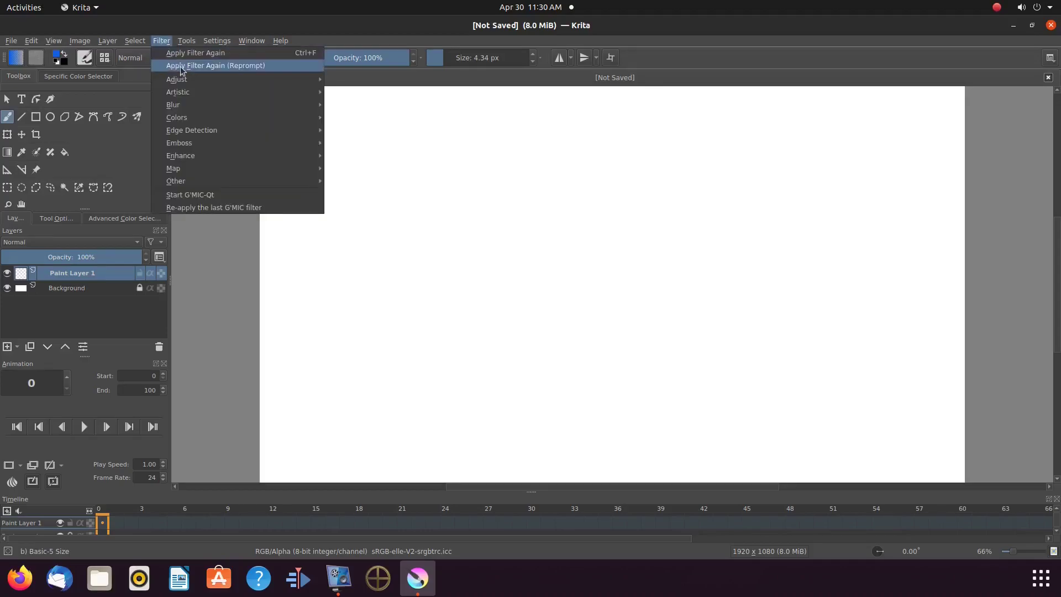
mouse_move(189, 97)
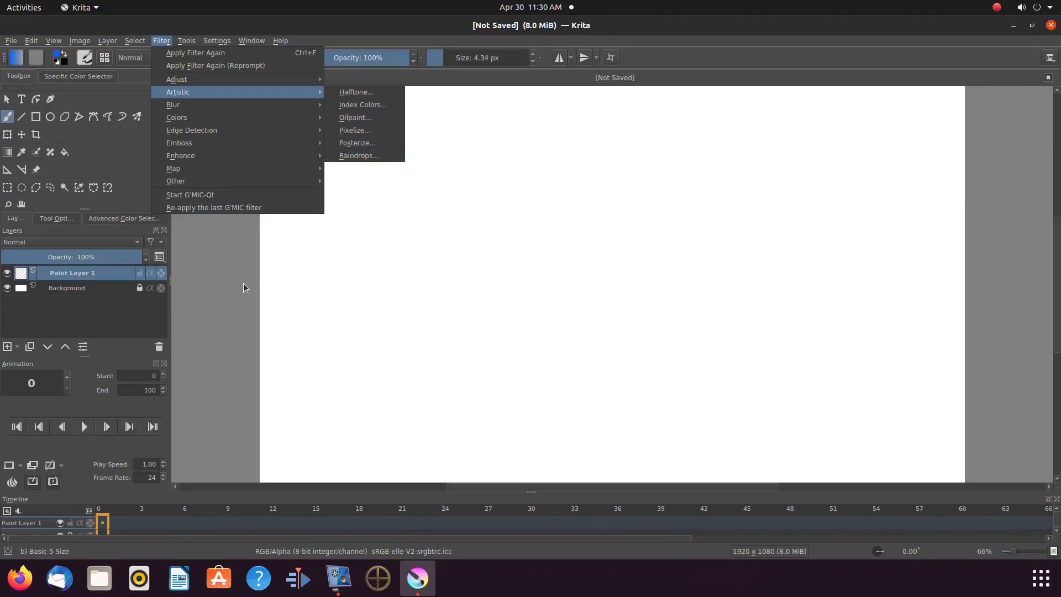
key(Escape)
key(Escape)
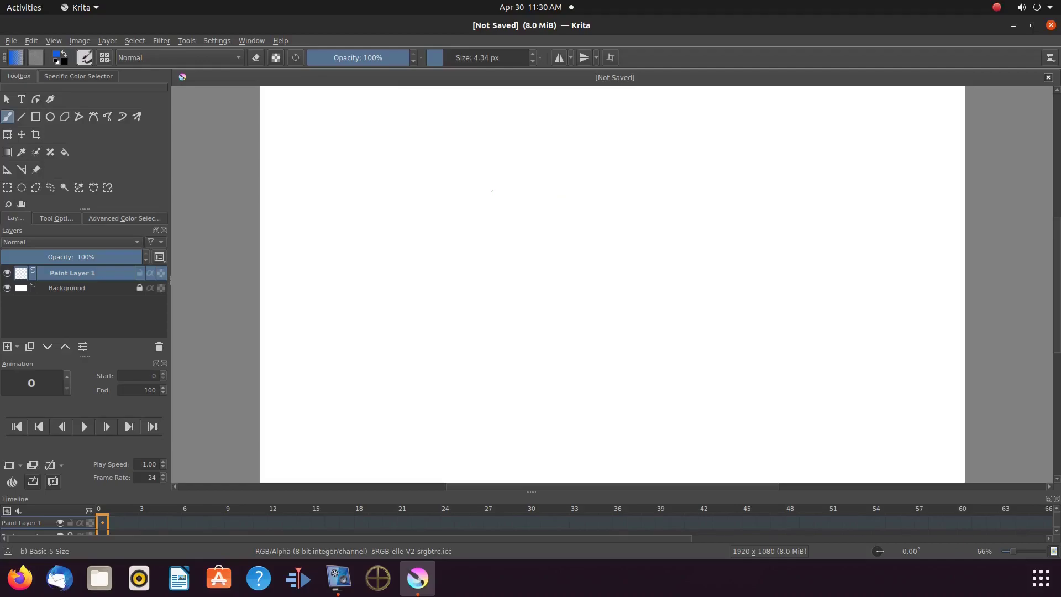
Show the Advanced Color Selector and draw a thick blue rectangle framing nearly the whole canvas.
click(130, 217)
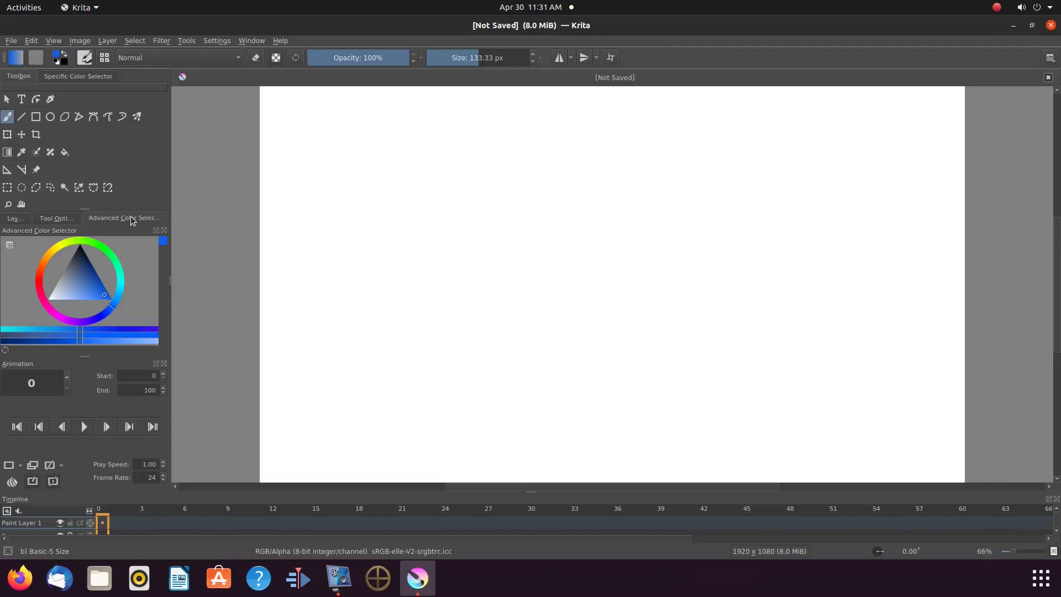
click(21, 117)
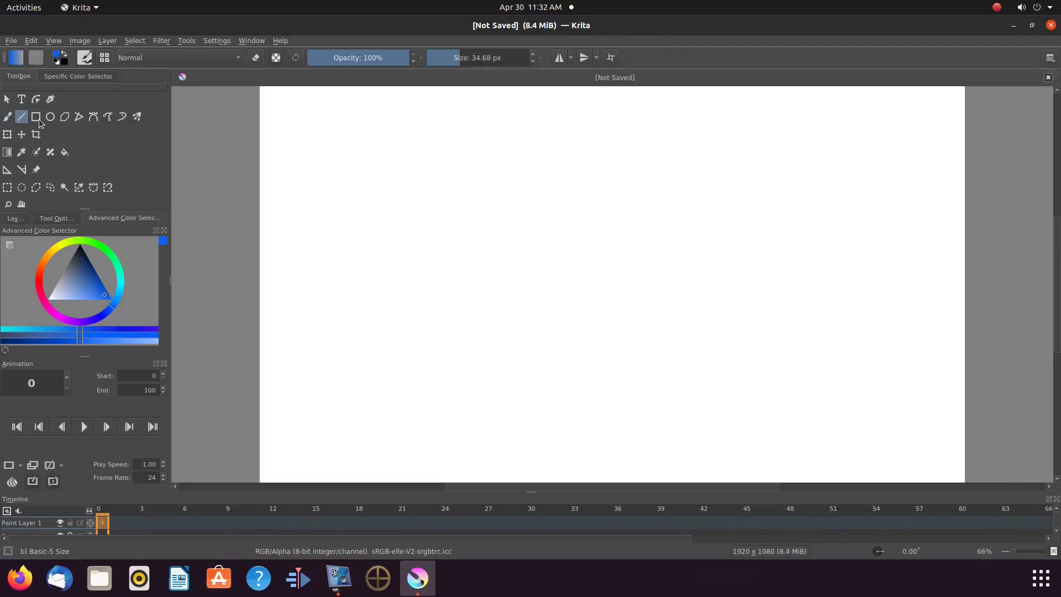
click(36, 117)
drag(280, 103, 949, 461)
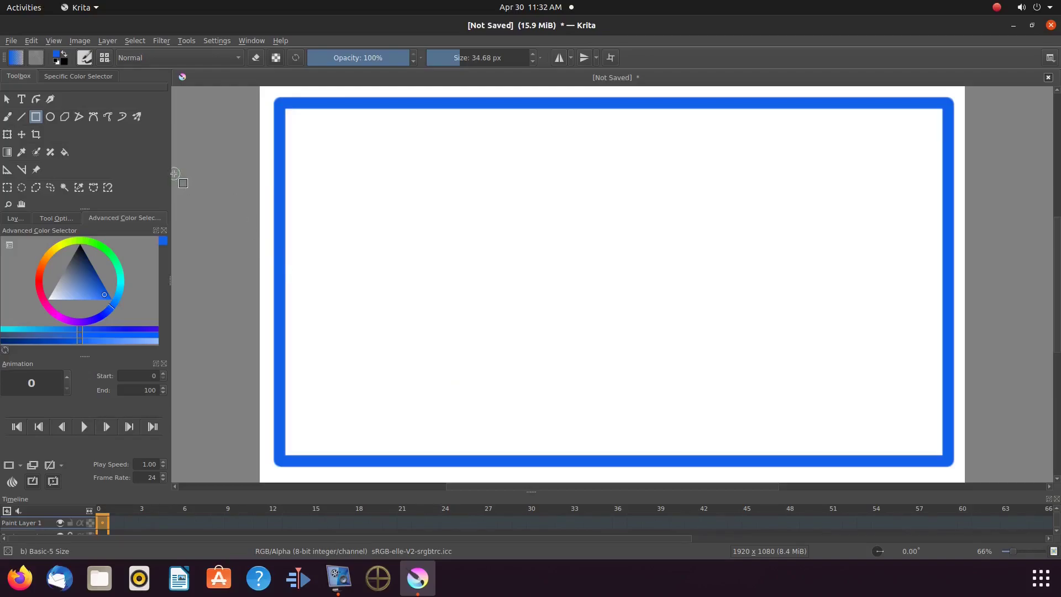
Open Filter > Artistic > Raindrops to preview black drops across the framed canvas.
click(161, 40)
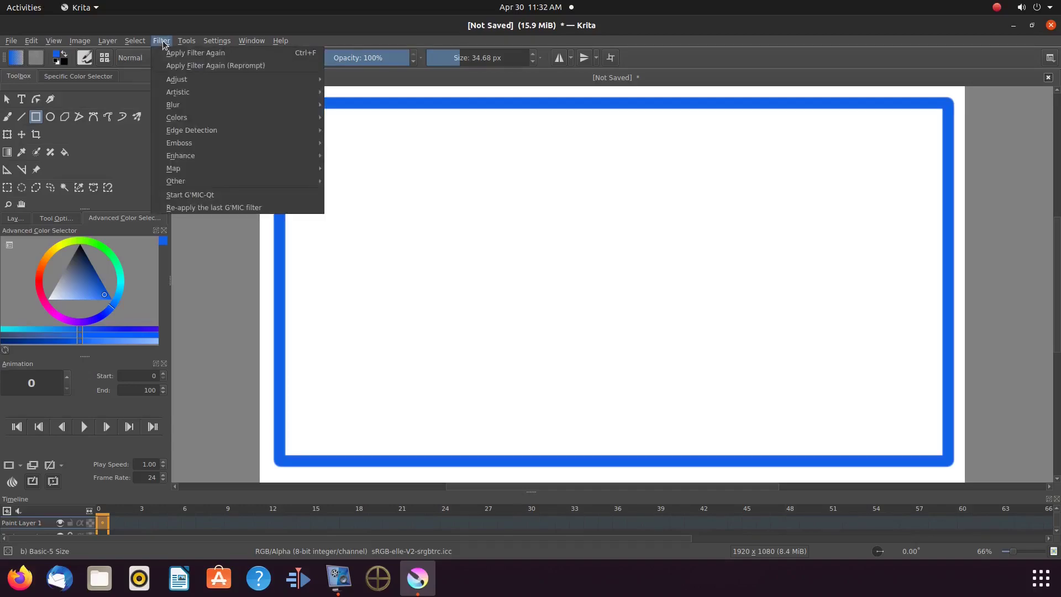
mouse_move(191, 93)
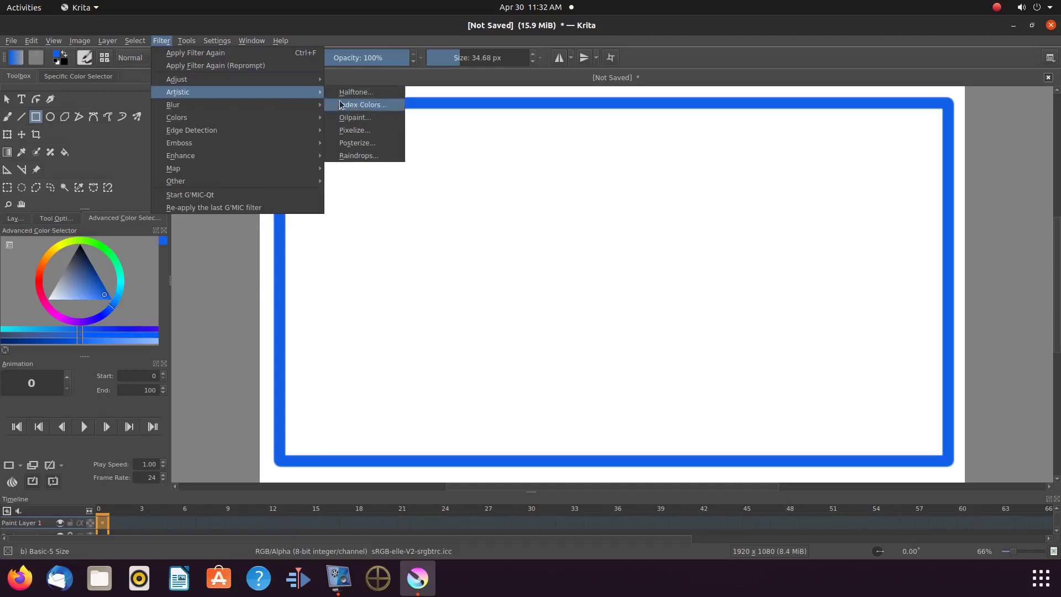
click(353, 156)
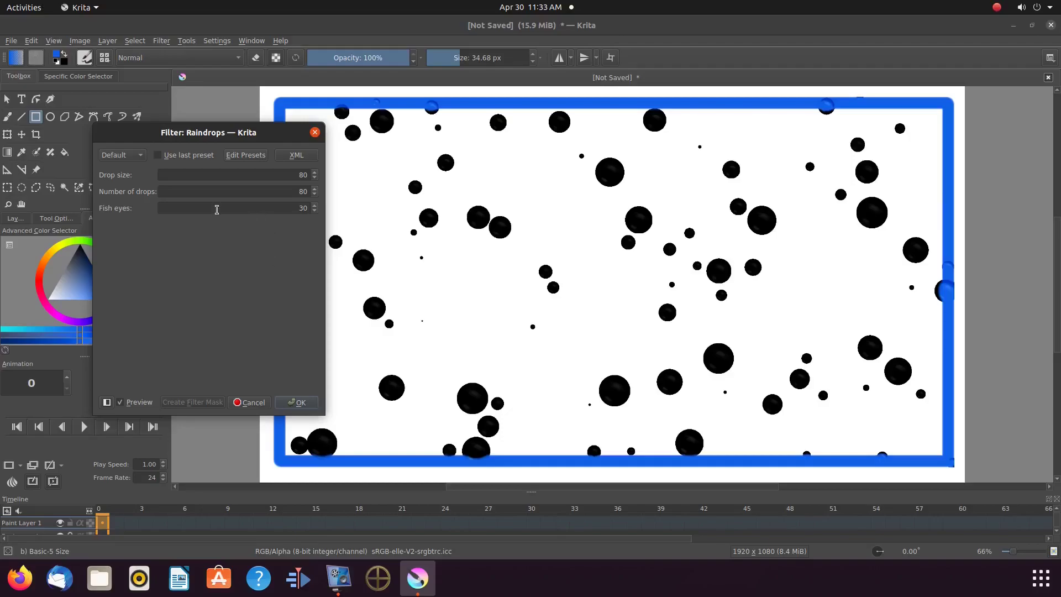
Lower the Raindrops number of drops well below 80 using the spin arrows and wheel.
click(315, 194)
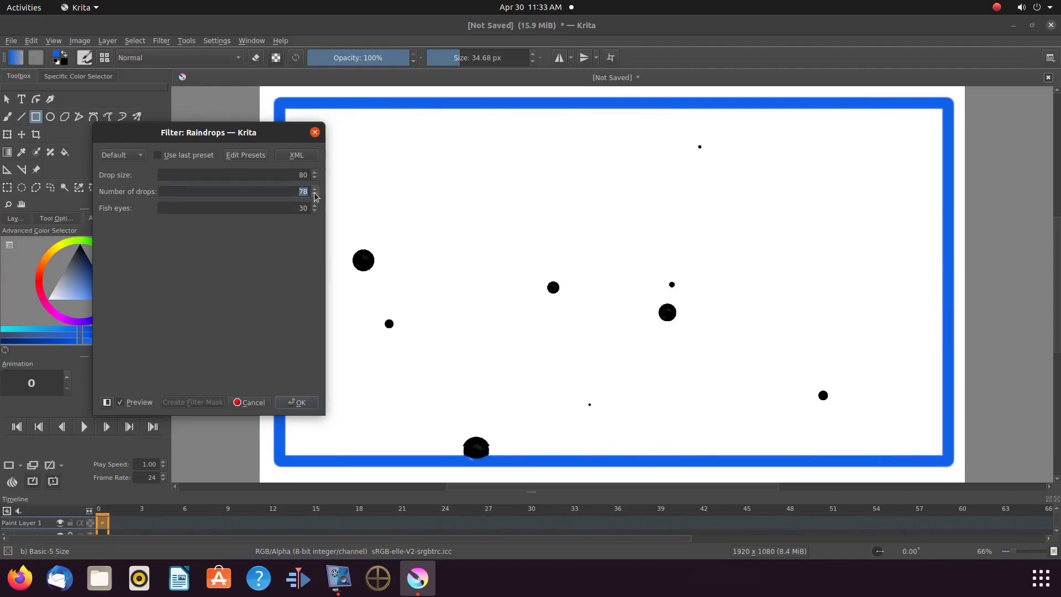
click(315, 194)
click(314, 194)
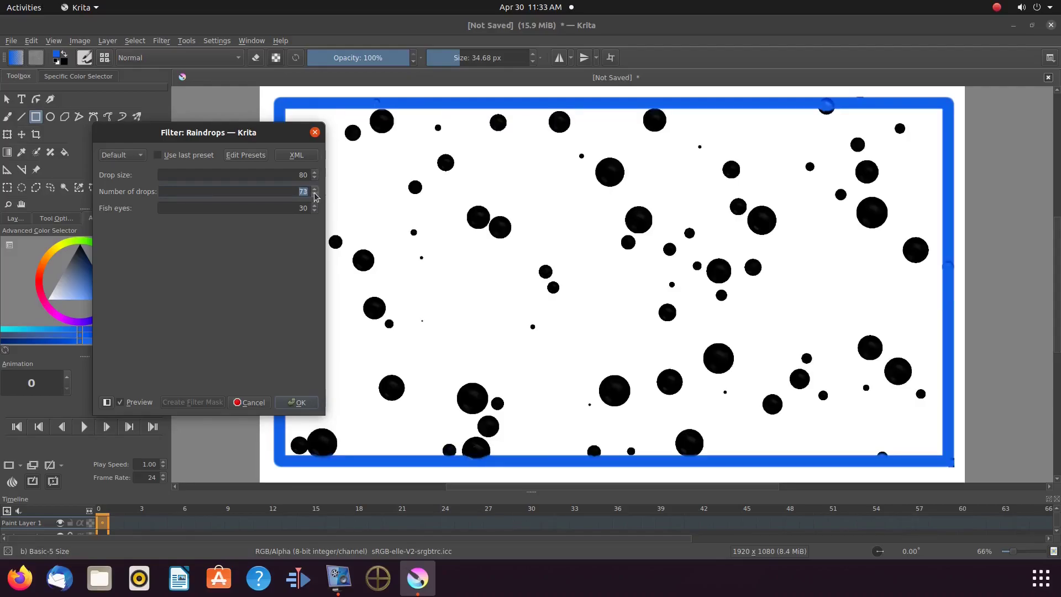
click(315, 194)
click(315, 194)
scroll(315, 194, down, 10)
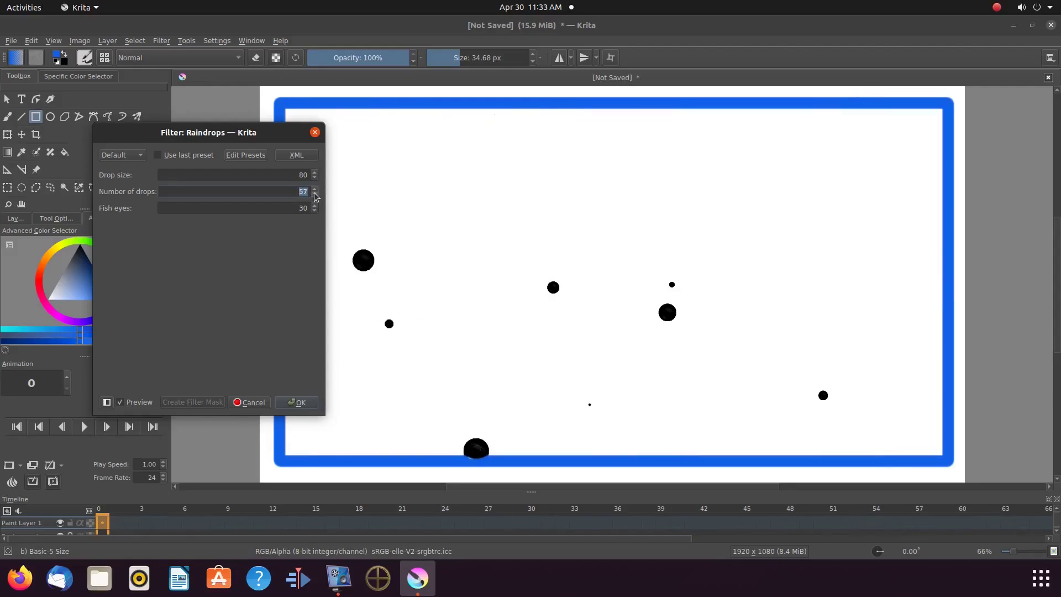
scroll(316, 196, down, 4)
scroll(316, 197, down, 3)
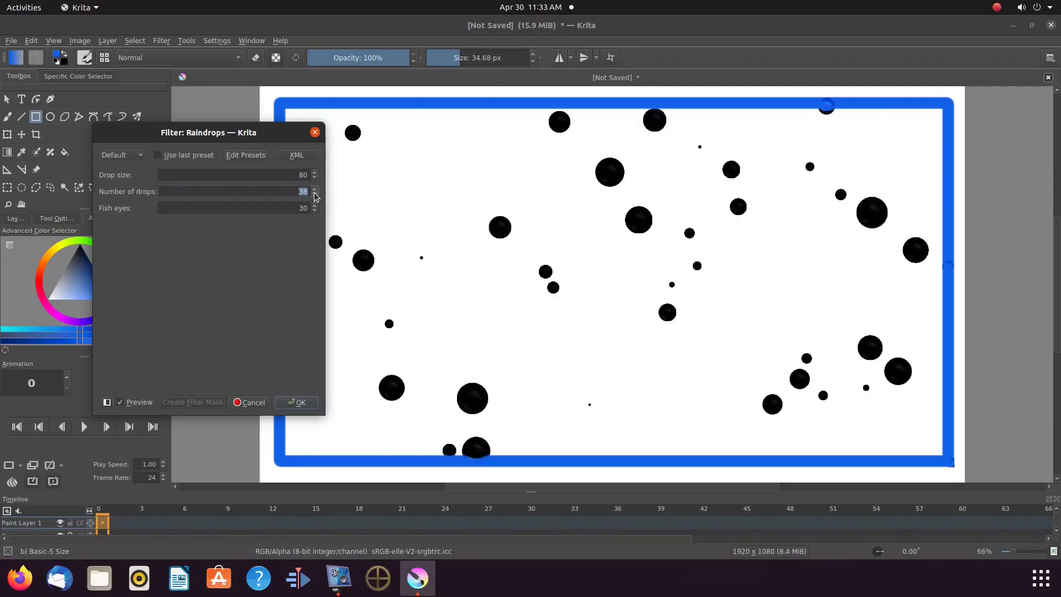
scroll(316, 196, down, 5)
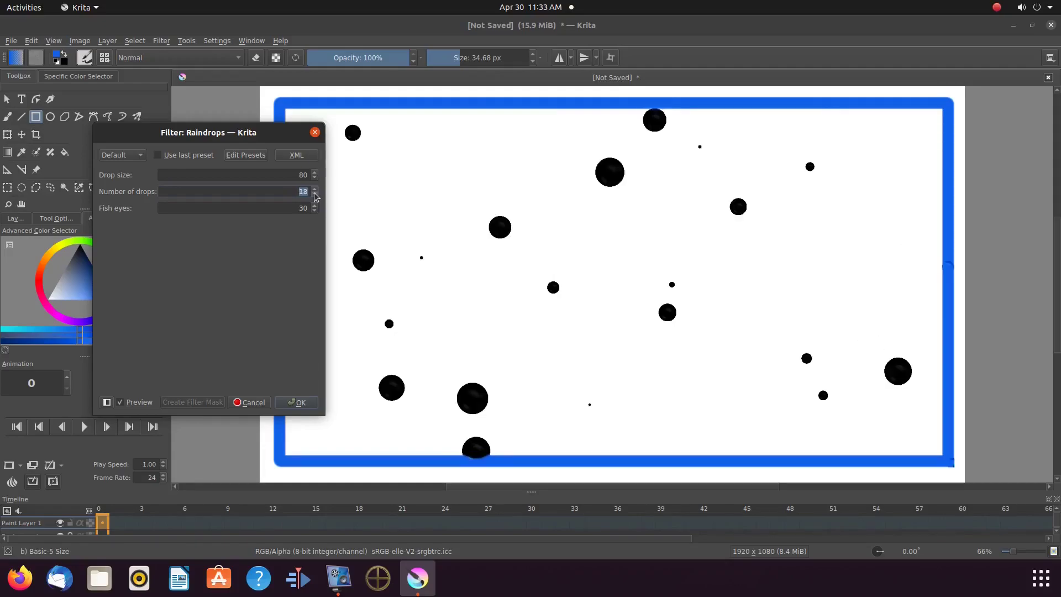
click(315, 195)
click(315, 195)
click(314, 194)
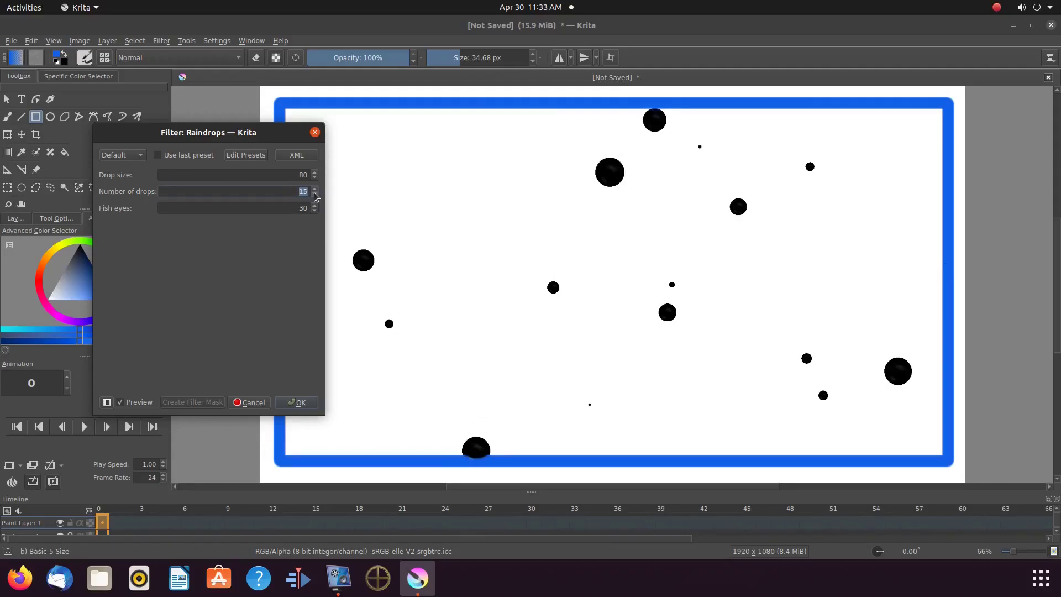
click(314, 194)
click(314, 194)
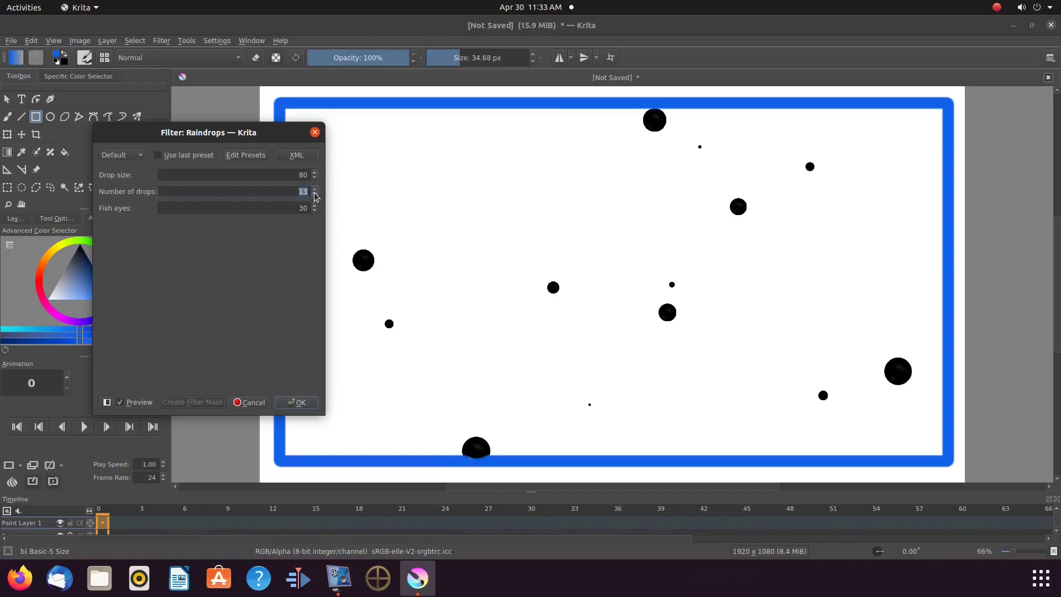
click(315, 195)
click(314, 194)
click(314, 194)
click(315, 195)
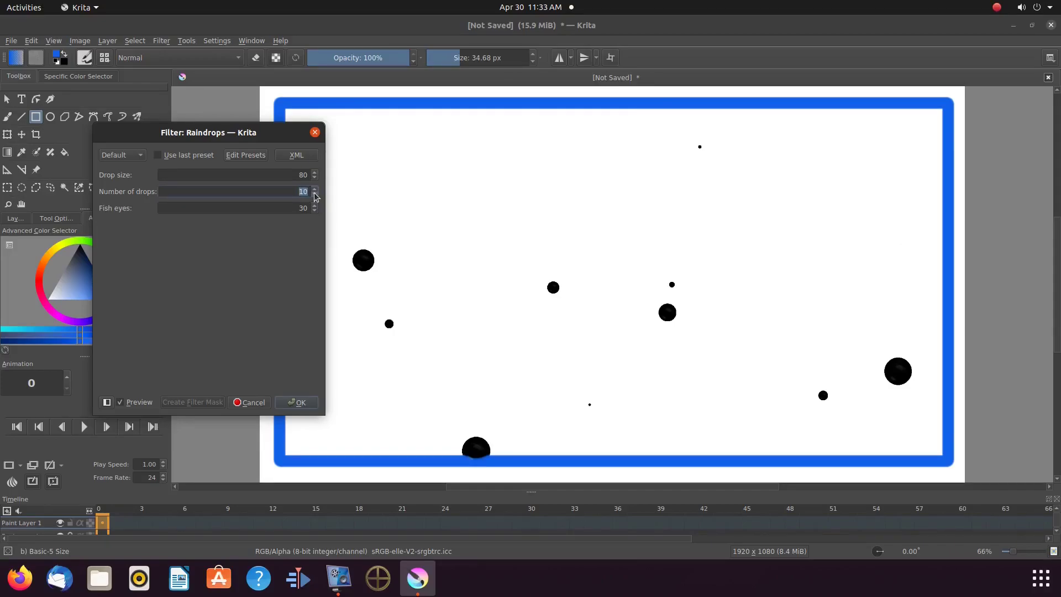
click(315, 195)
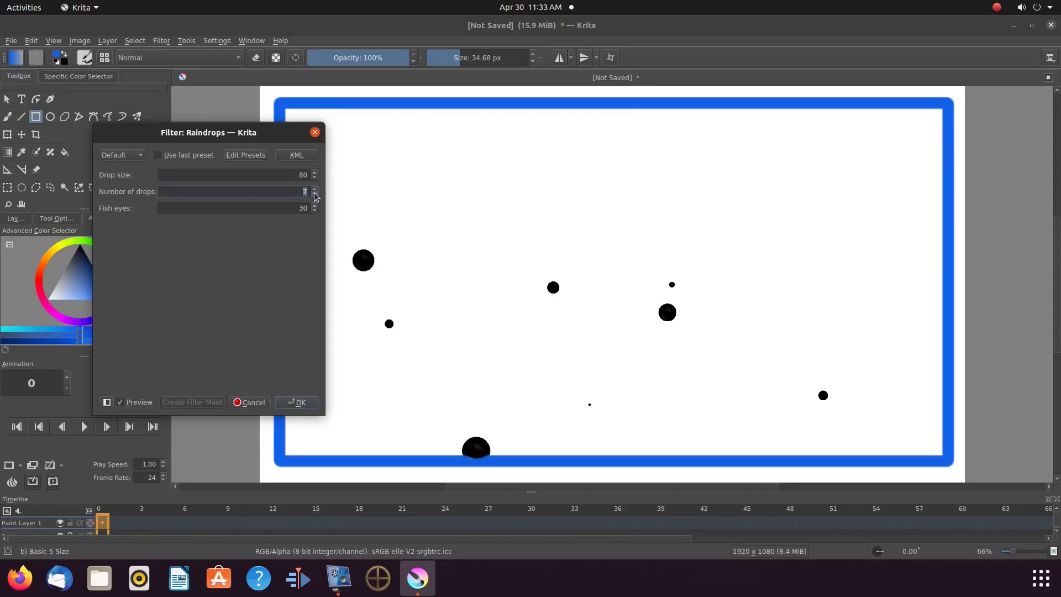
click(315, 195)
click(315, 195)
Adjust the drop count back up to settle on 18 drops.
scroll(314, 193, up, 1)
scroll(316, 197, up, 1)
scroll(315, 193, up, 1)
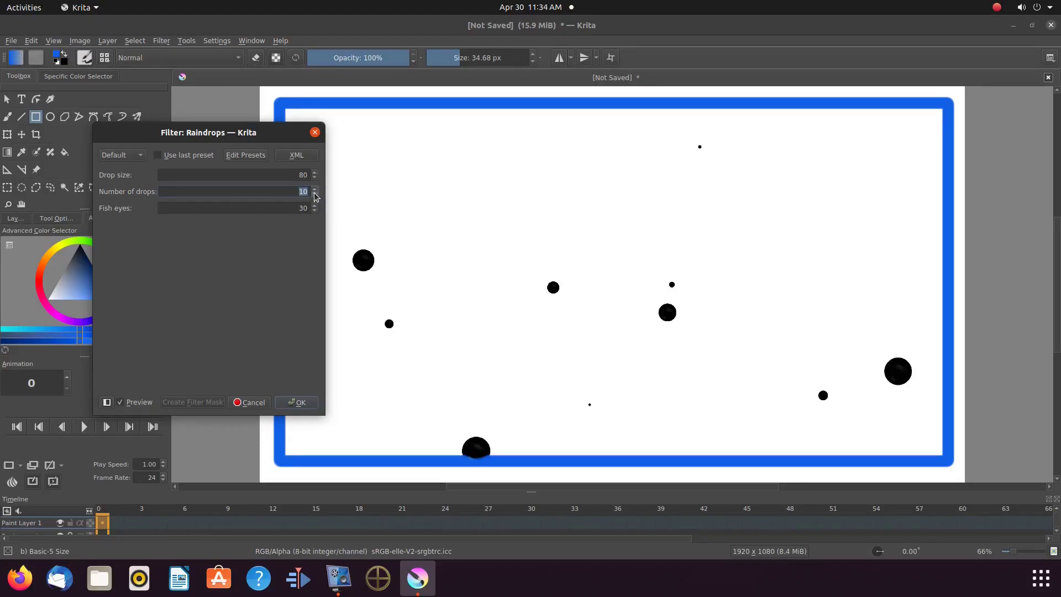
scroll(315, 193, up, 1)
scroll(316, 197, up, 1)
scroll(316, 197, up, 1)
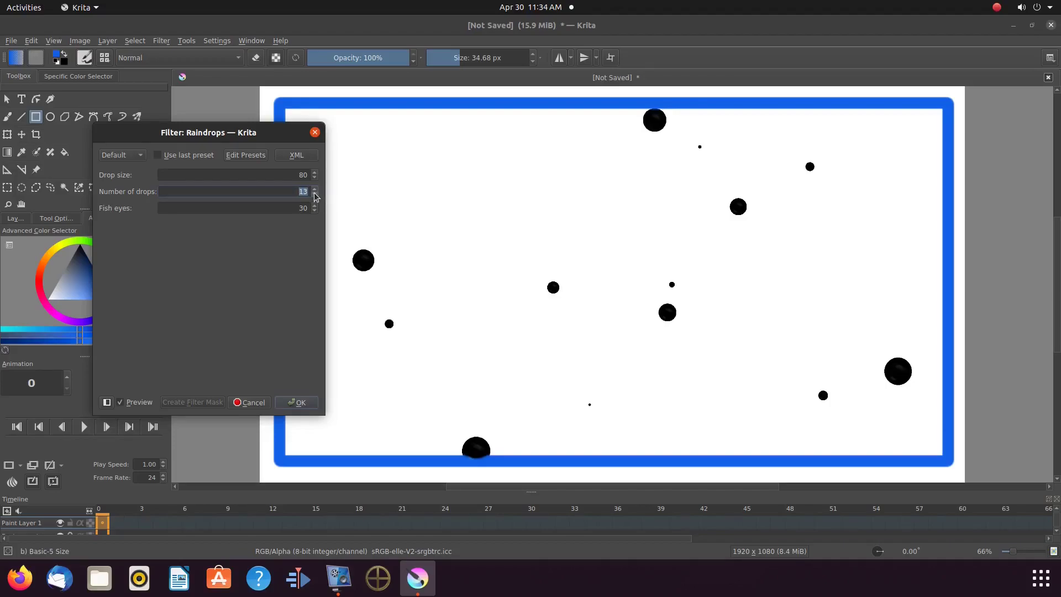
scroll(316, 197, up, 1)
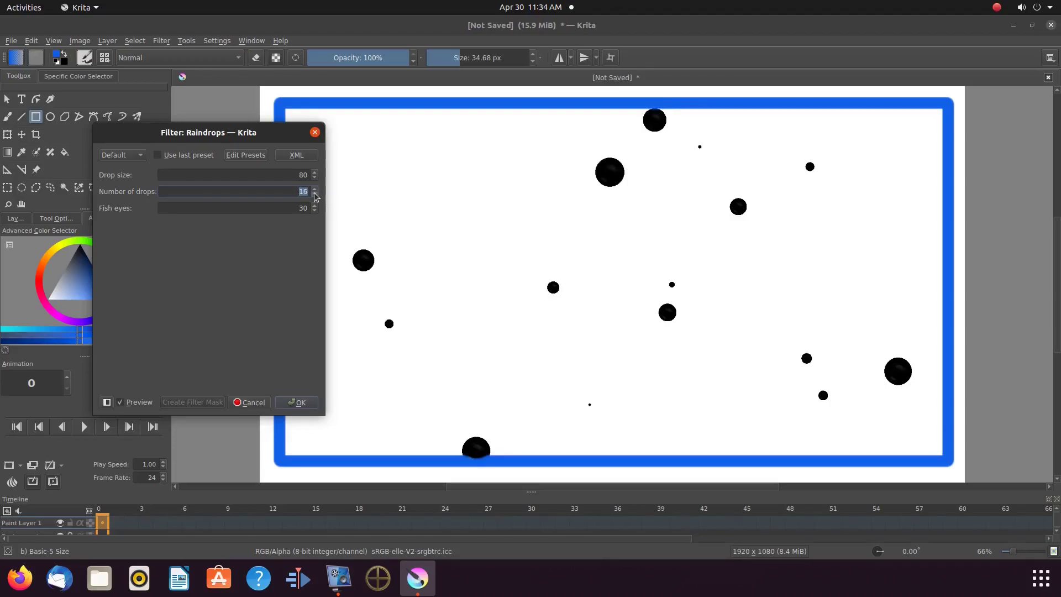
scroll(316, 196, up, 1)
scroll(316, 197, up, 1)
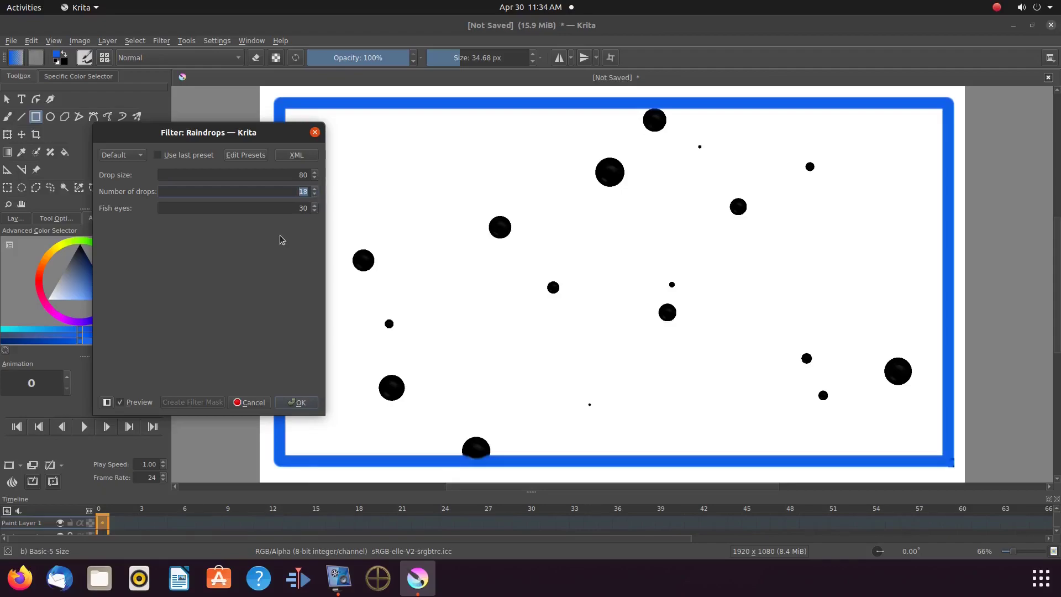
Apply the 18-drop Raindrops filter and switch the paint colour from blue to cyan.
click(304, 404)
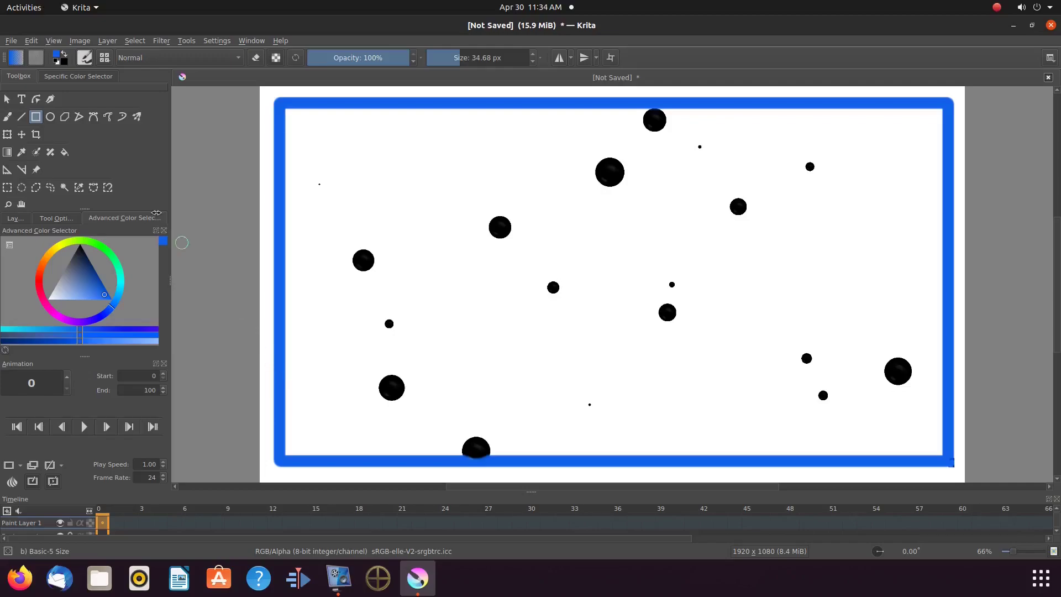
click(120, 294)
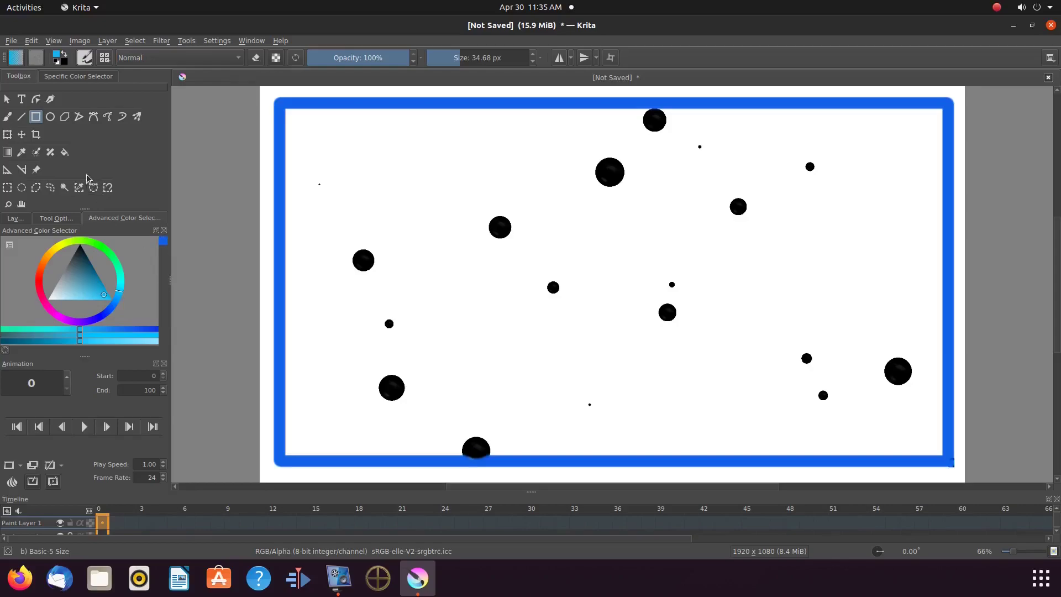
With the Fill tool, fill the left dot cyan and the dot left of centre yellow-green.
click(65, 152)
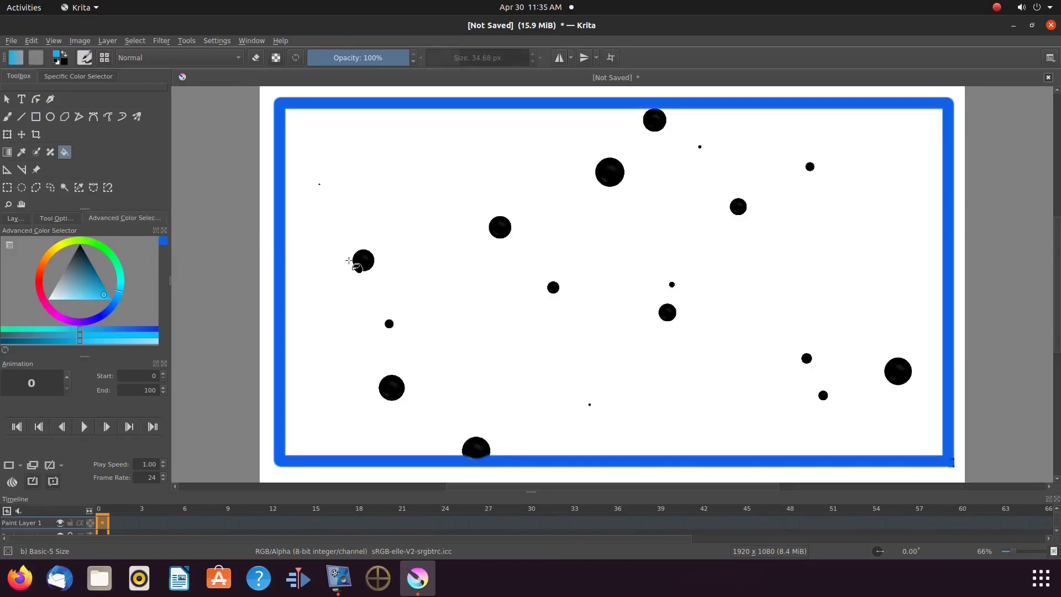
click(362, 261)
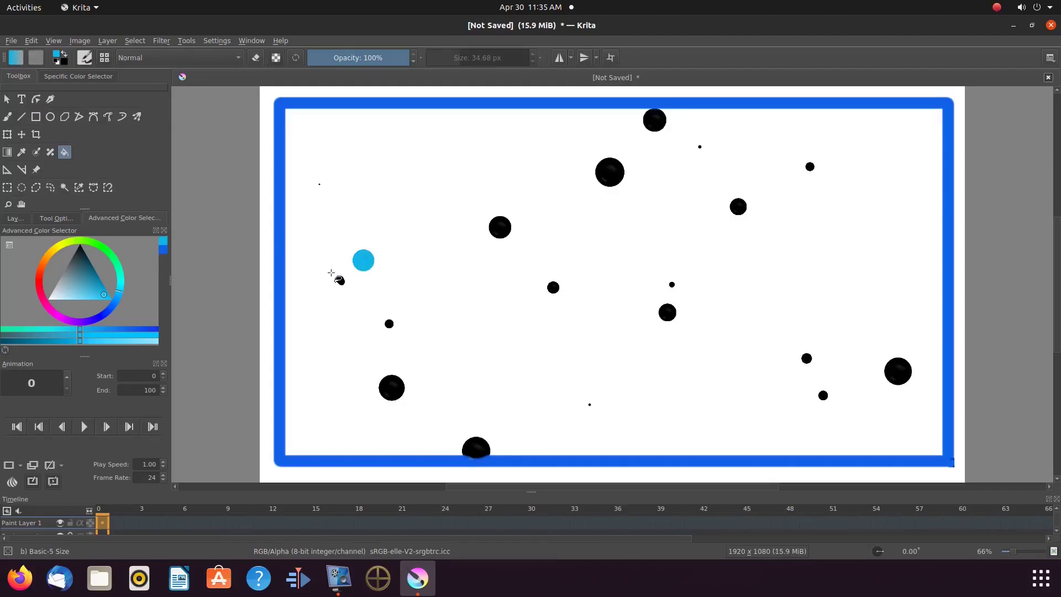
click(120, 275)
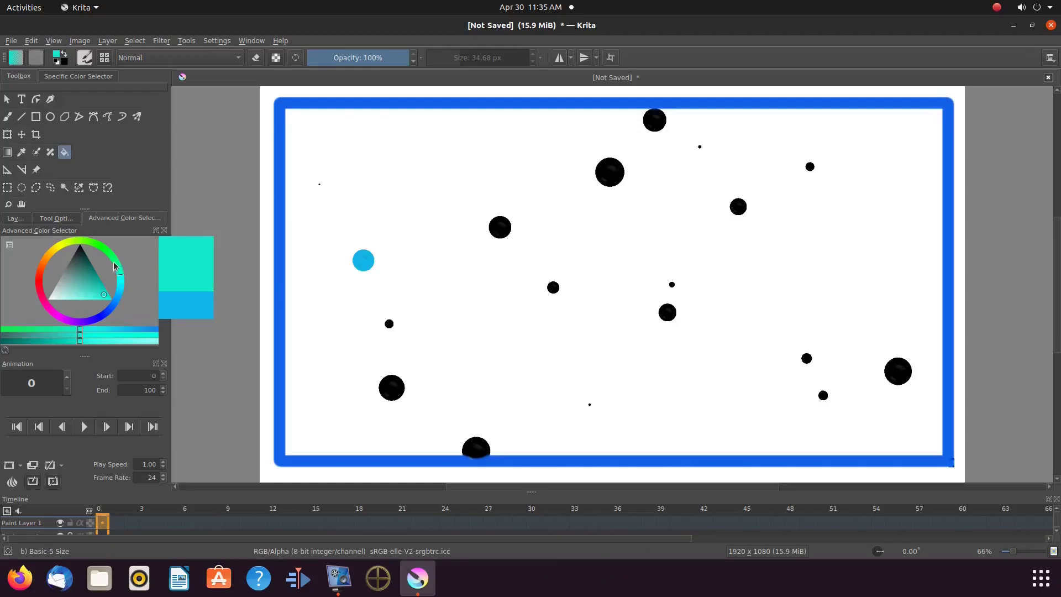
click(112, 259)
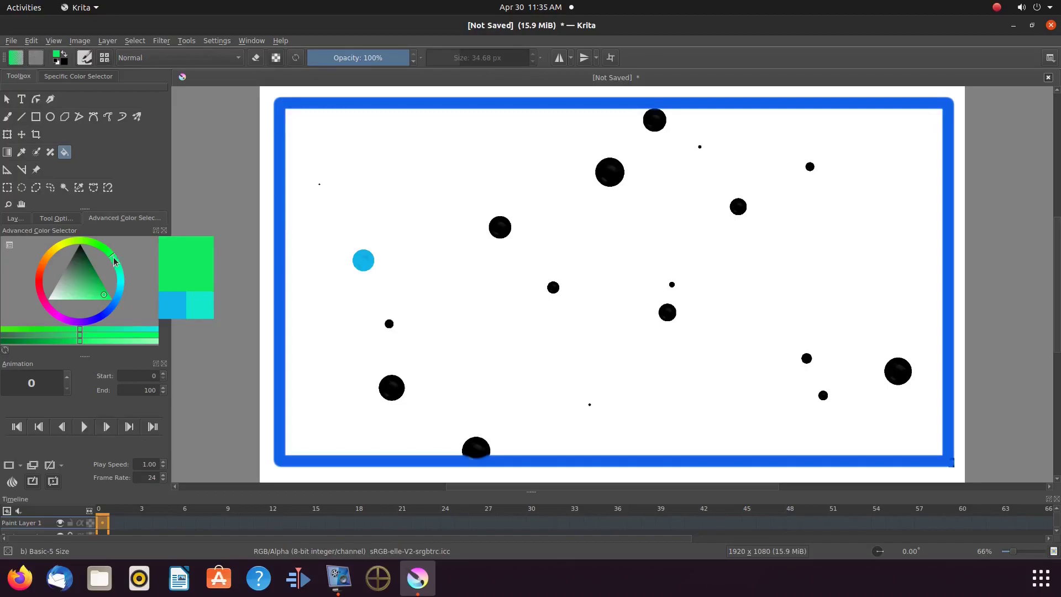
click(114, 262)
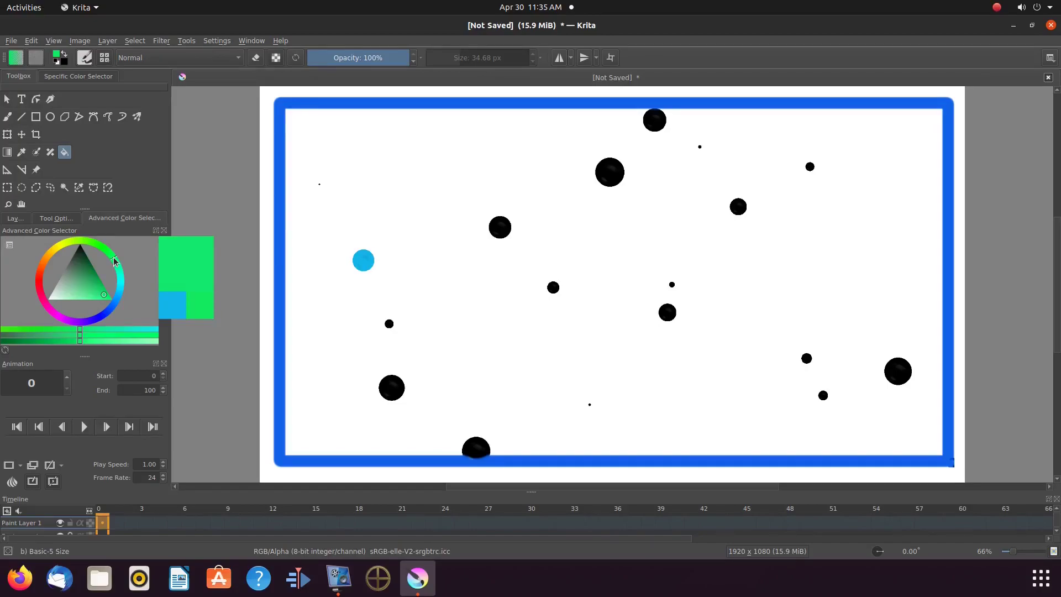
click(81, 244)
drag(81, 244, 85, 245)
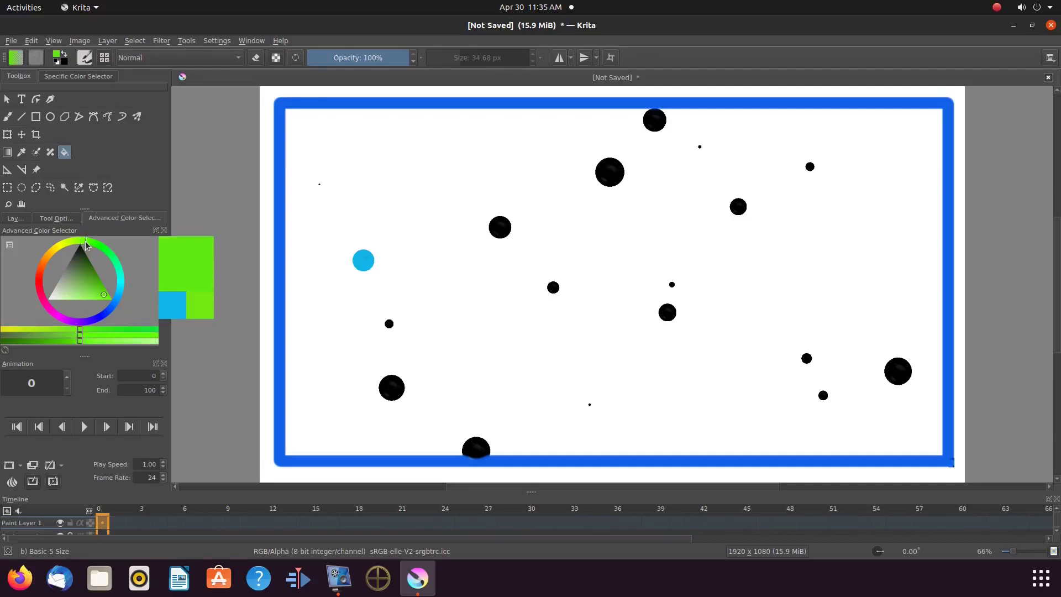
click(75, 241)
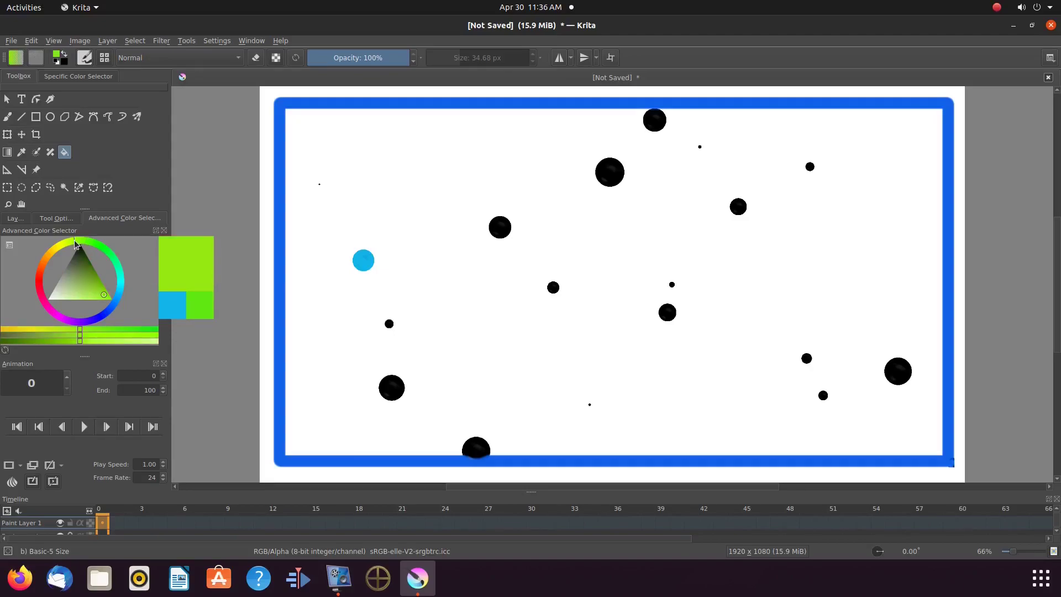
click(71, 244)
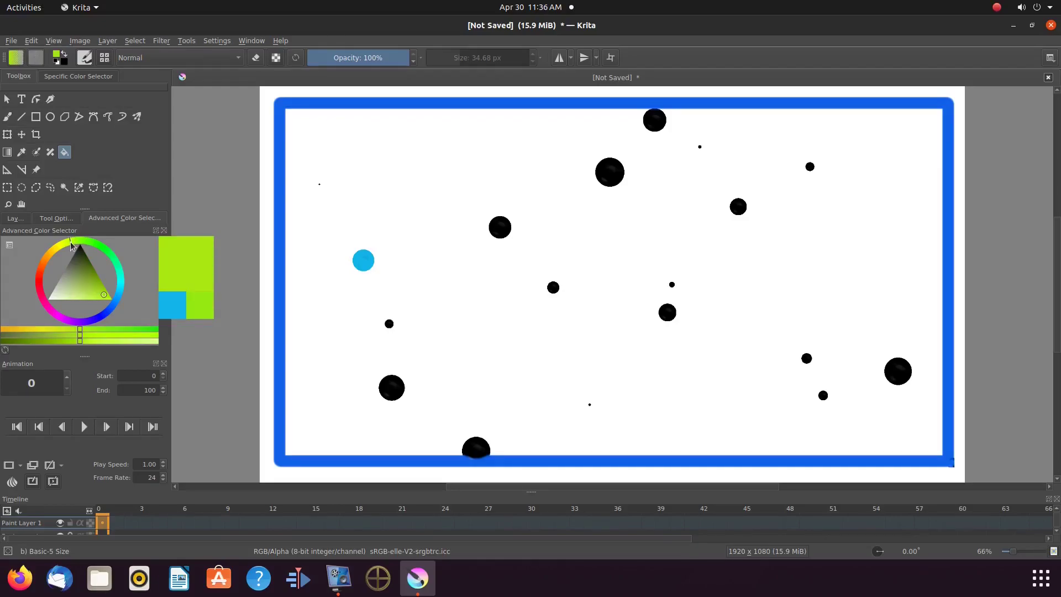
click(68, 247)
click(79, 241)
click(500, 227)
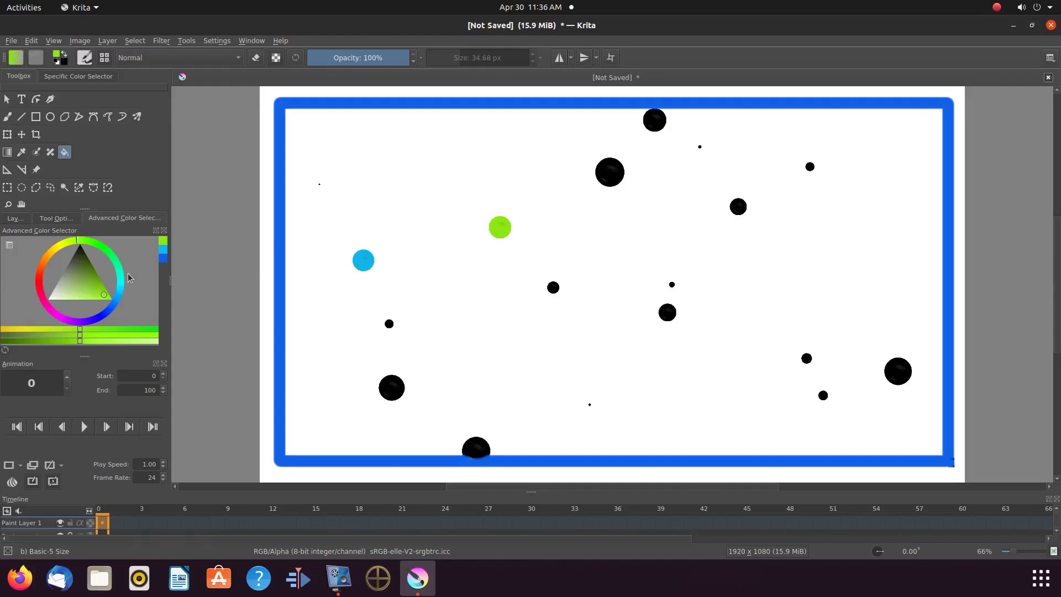
Fill dots near the centre and right yellow, one grey, one pale yellow and one pale green.
click(54, 250)
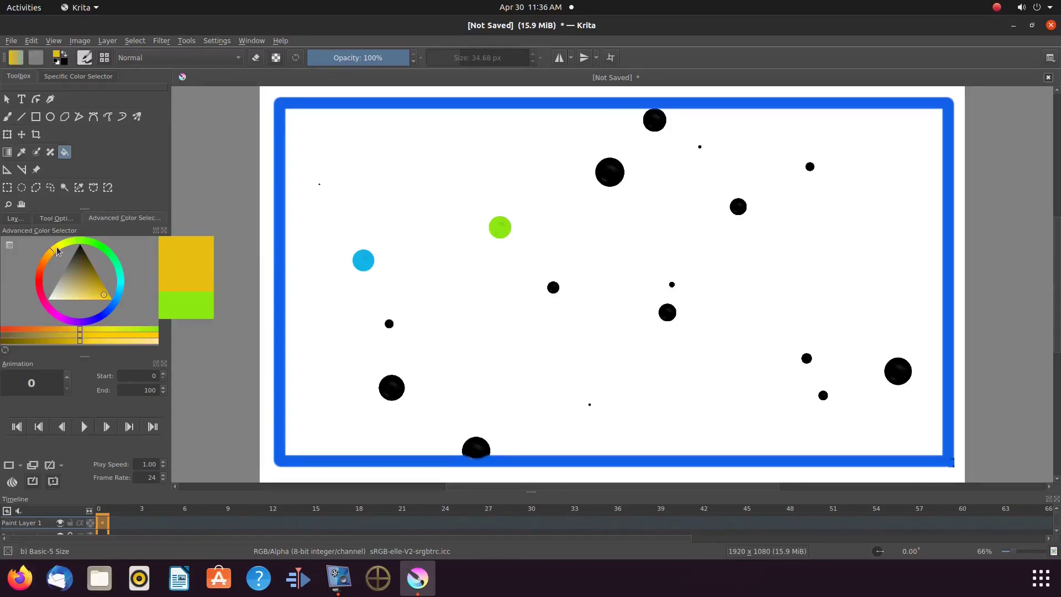
click(553, 288)
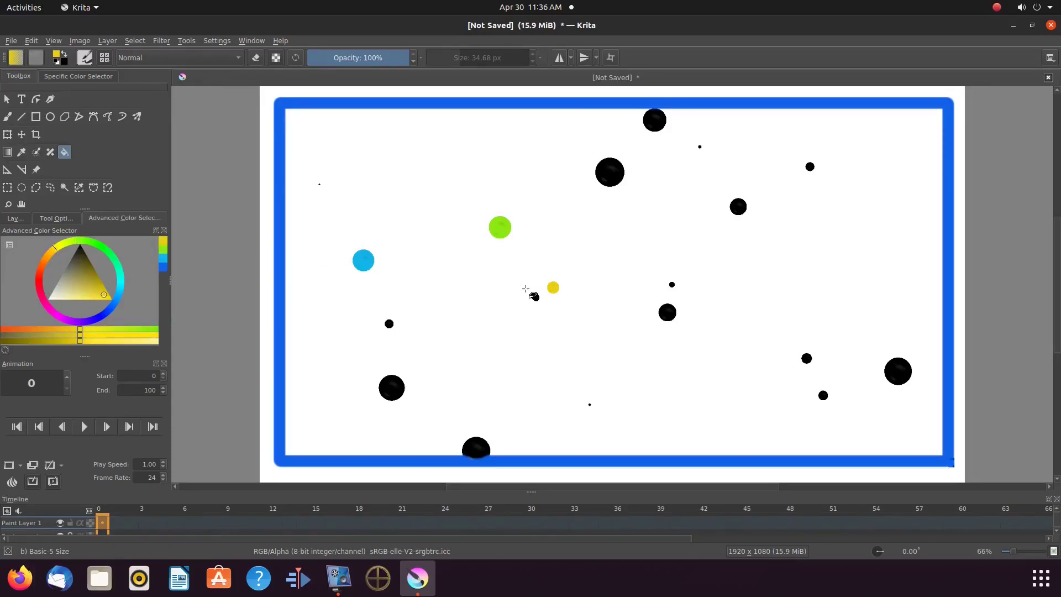
click(898, 371)
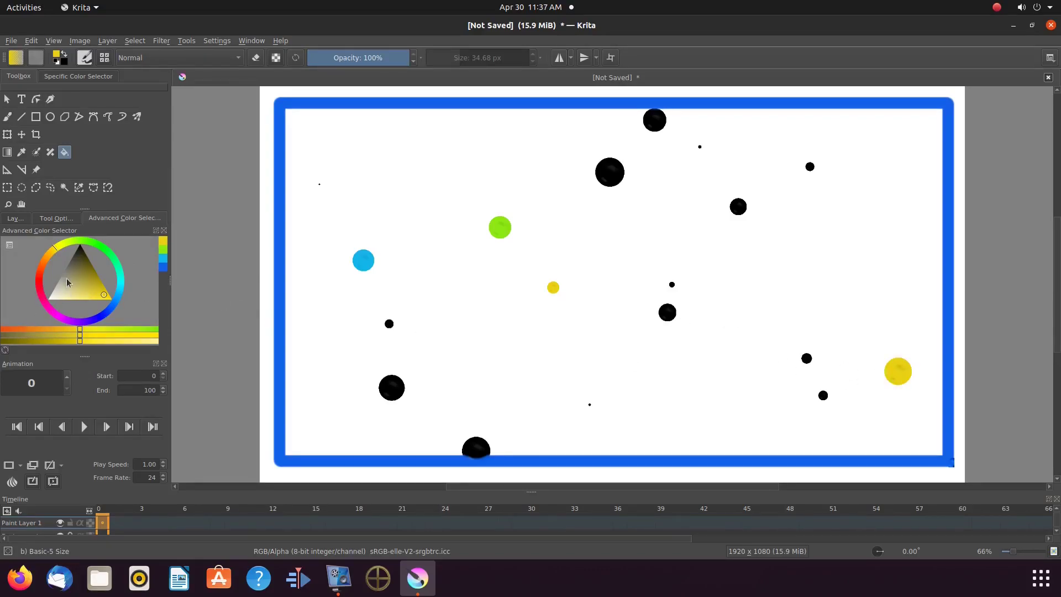
drag(66, 290, 61, 281)
click(810, 167)
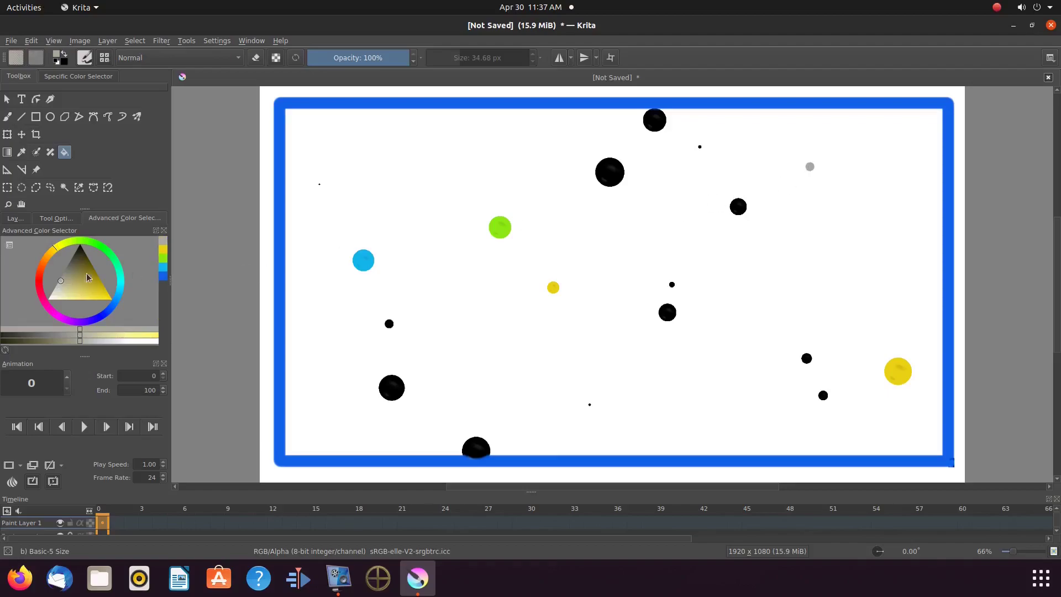
click(72, 294)
click(654, 120)
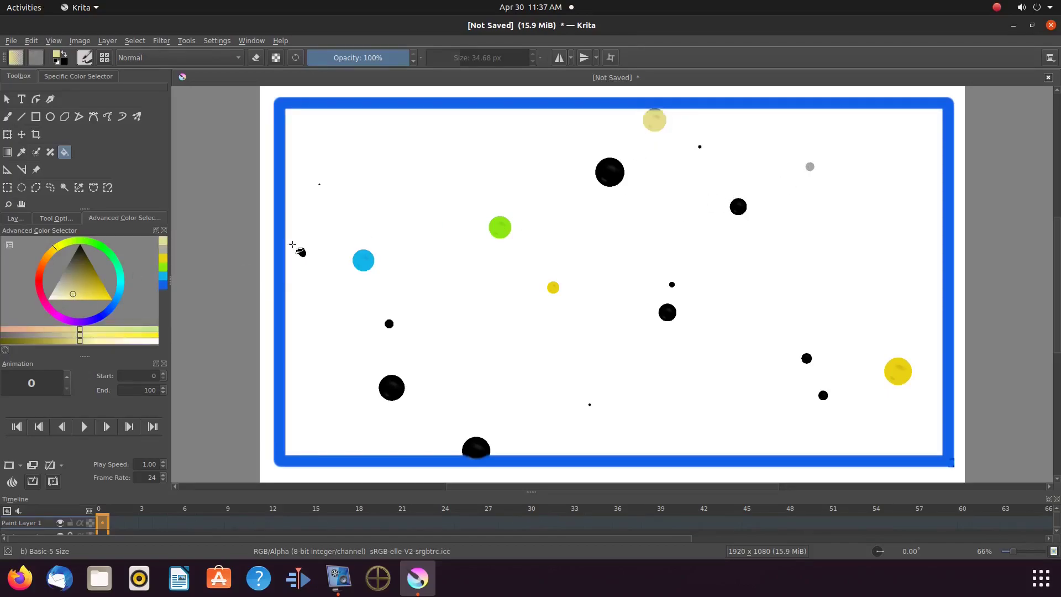
click(132, 331)
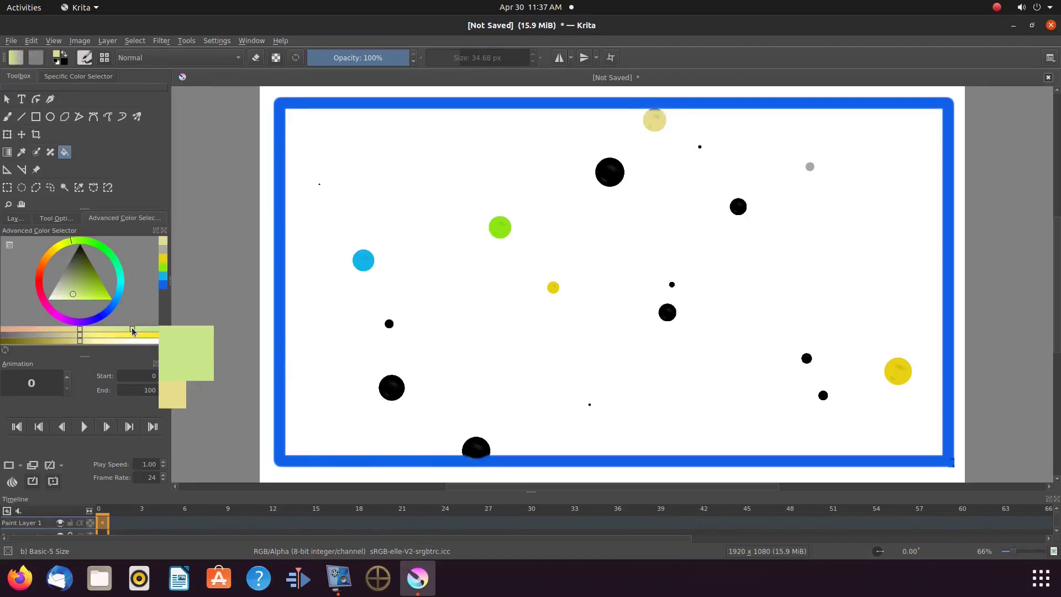
click(807, 358)
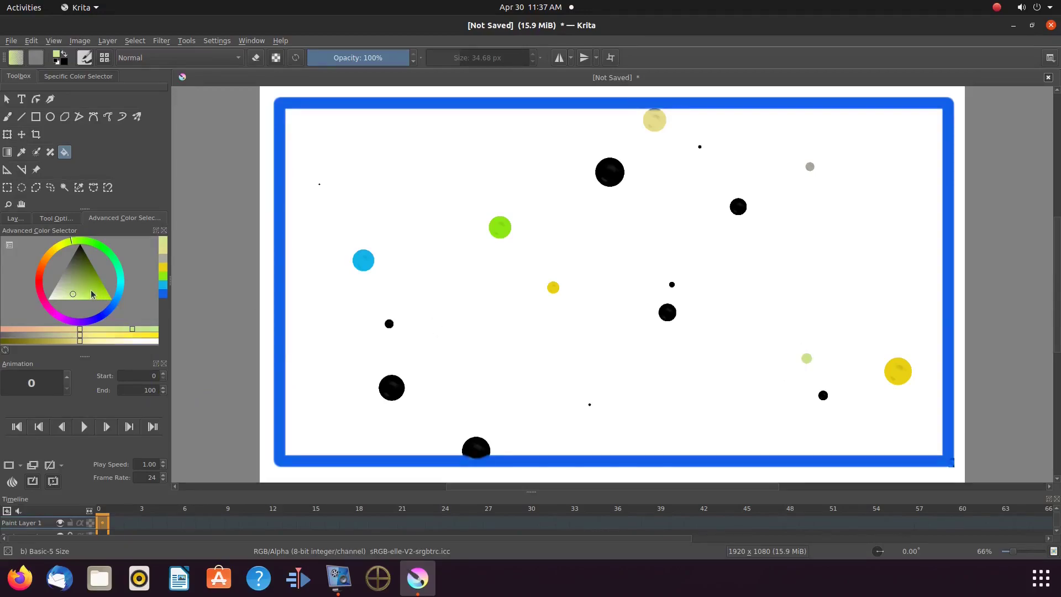
Fill several more dots in light teal, darker teal and teal shades.
click(118, 269)
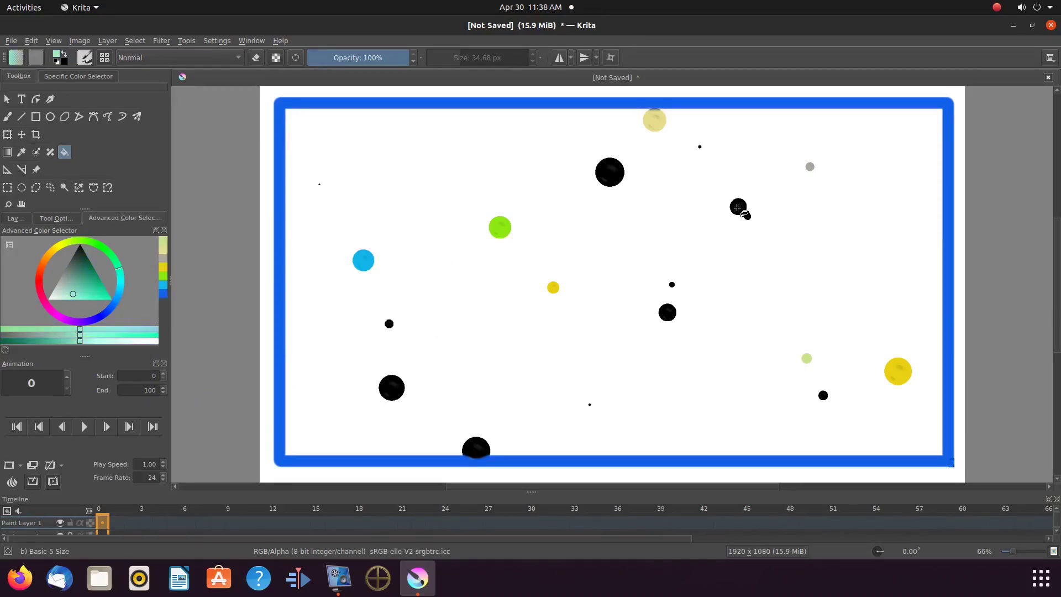
click(739, 207)
click(476, 446)
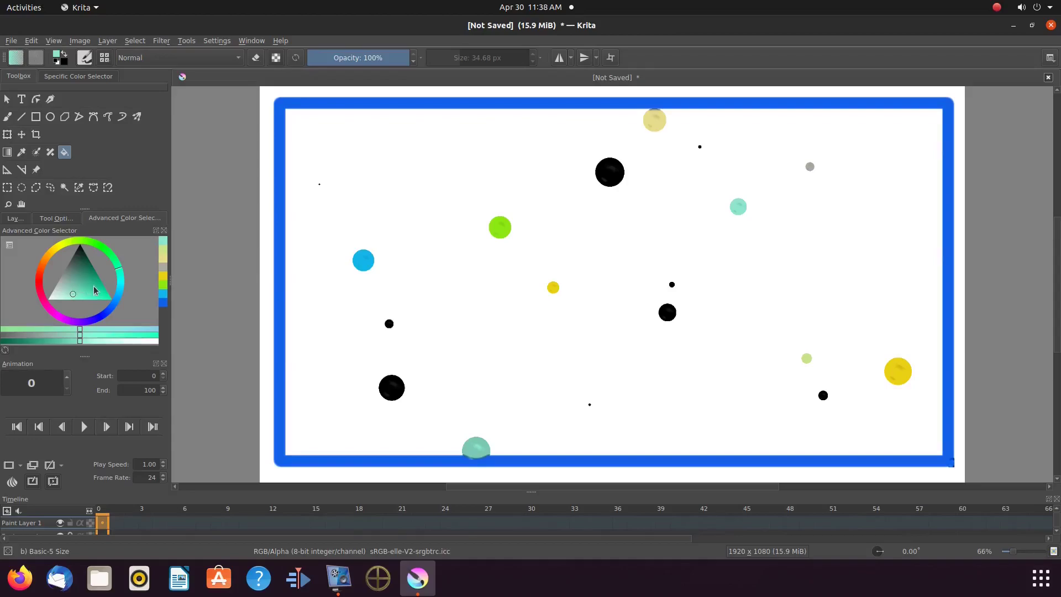
click(97, 284)
click(389, 323)
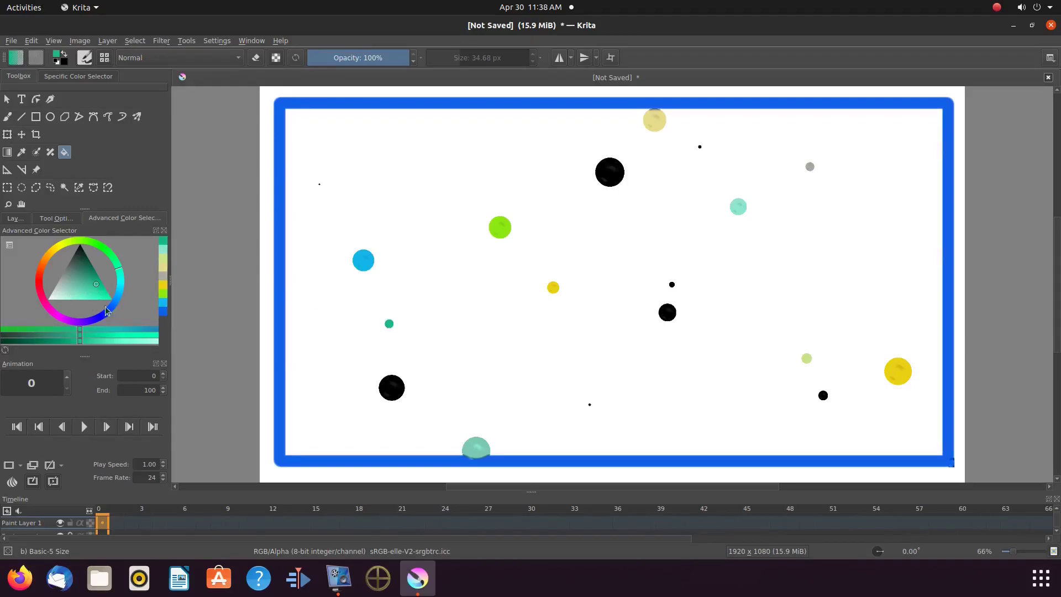
click(120, 276)
click(672, 285)
click(823, 395)
click(699, 147)
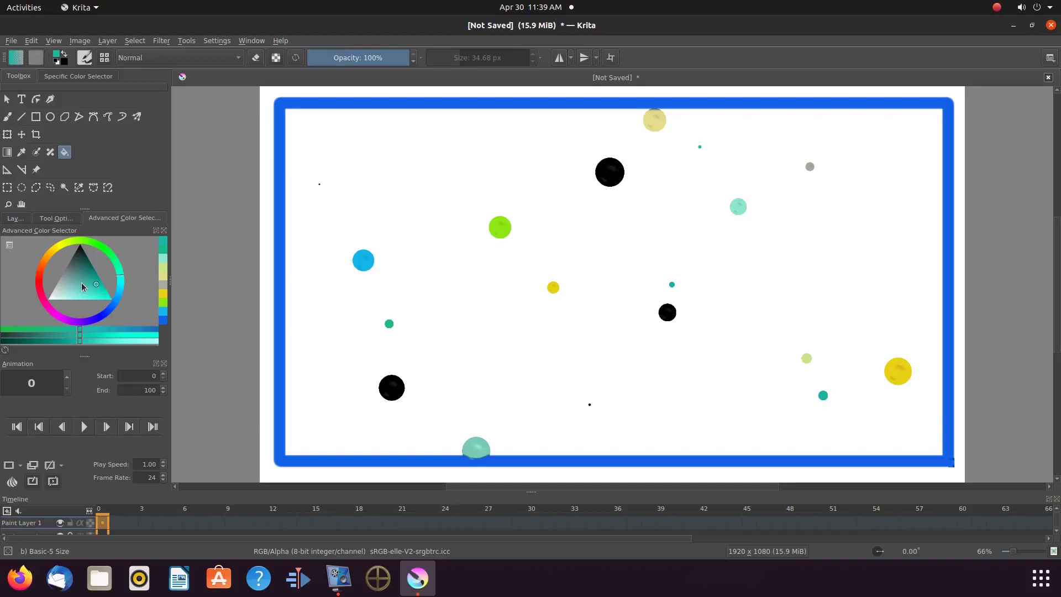
key(b)
Set the brush tip to the predefined fairy-dust.gih star pattern and test it on the scratchpad.
click(85, 59)
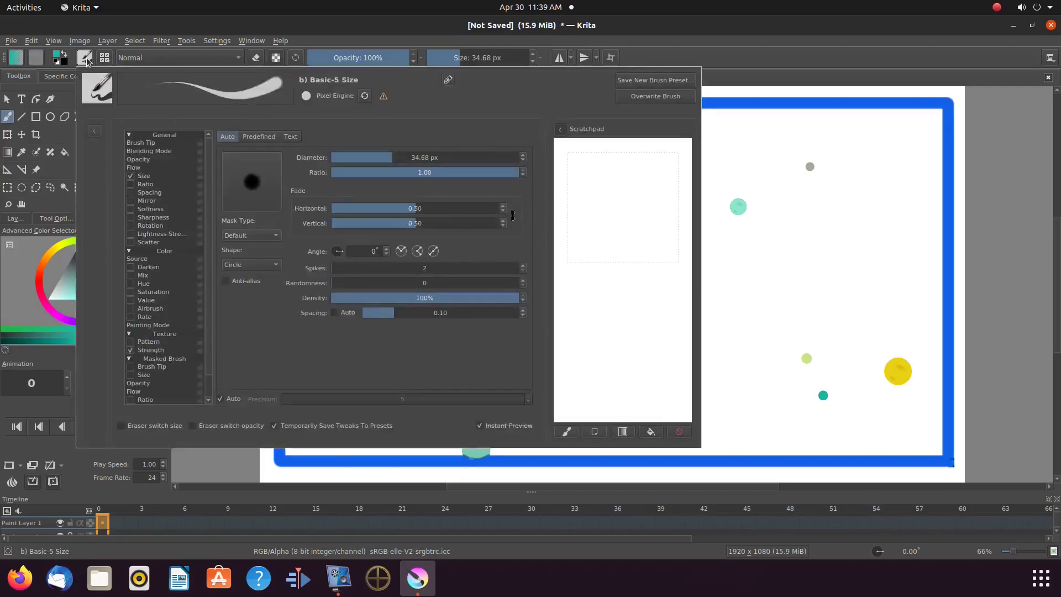
click(267, 138)
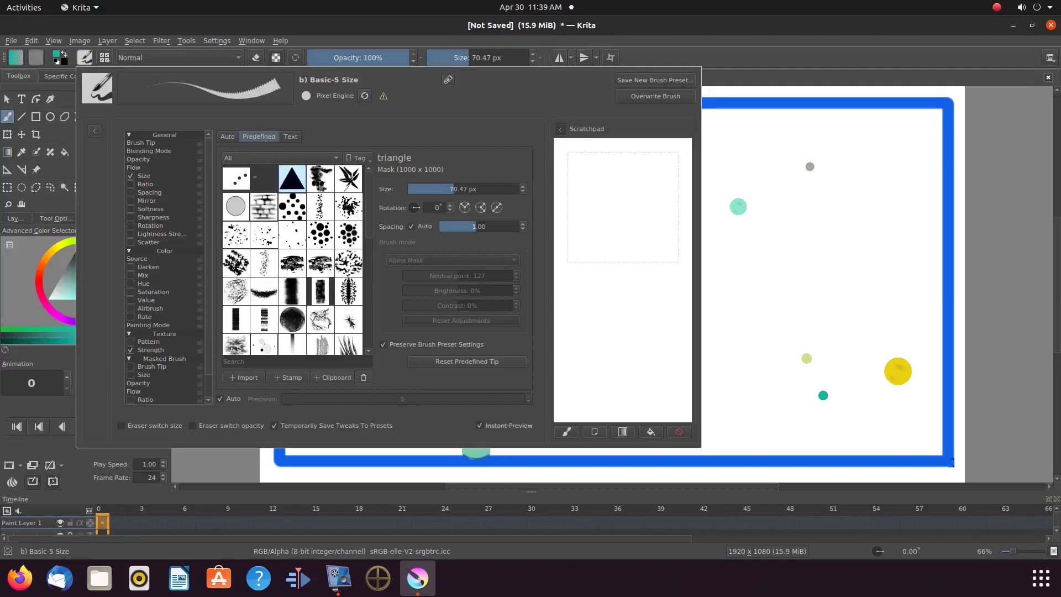
mouse_move(350, 322)
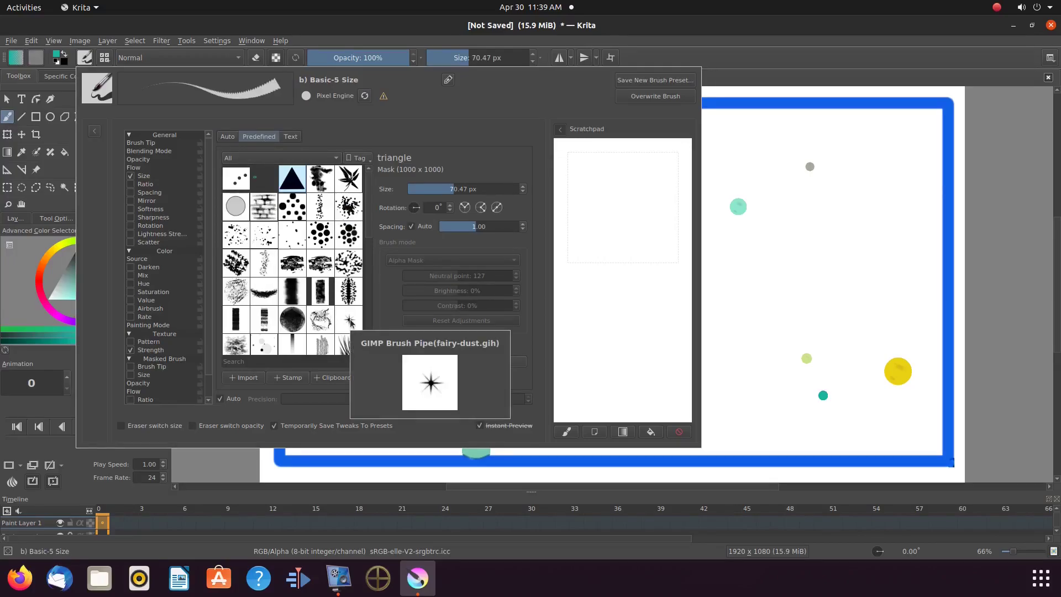
scroll(369, 308, down, 2)
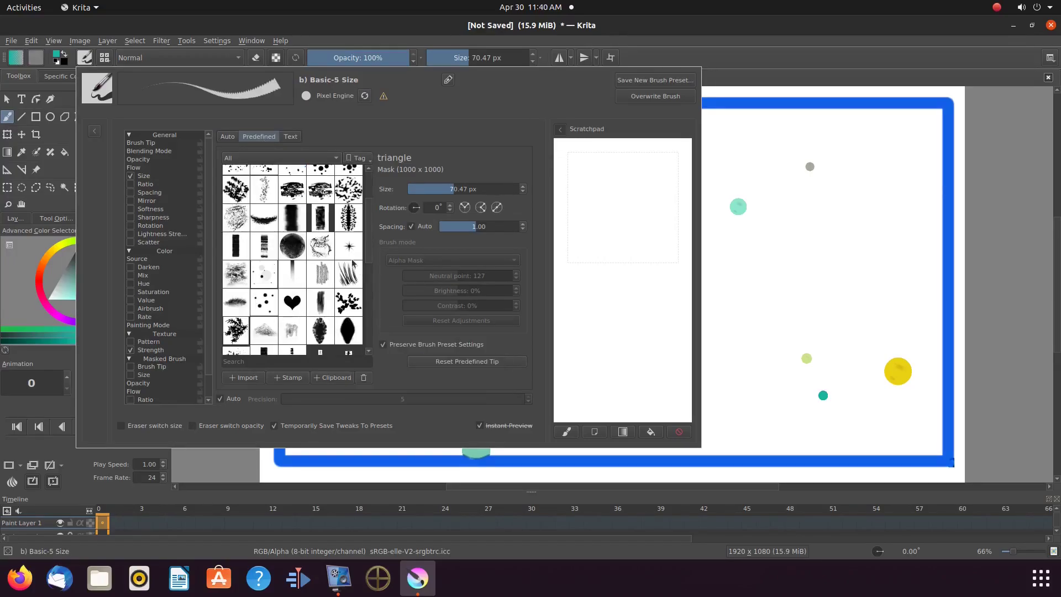
click(349, 247)
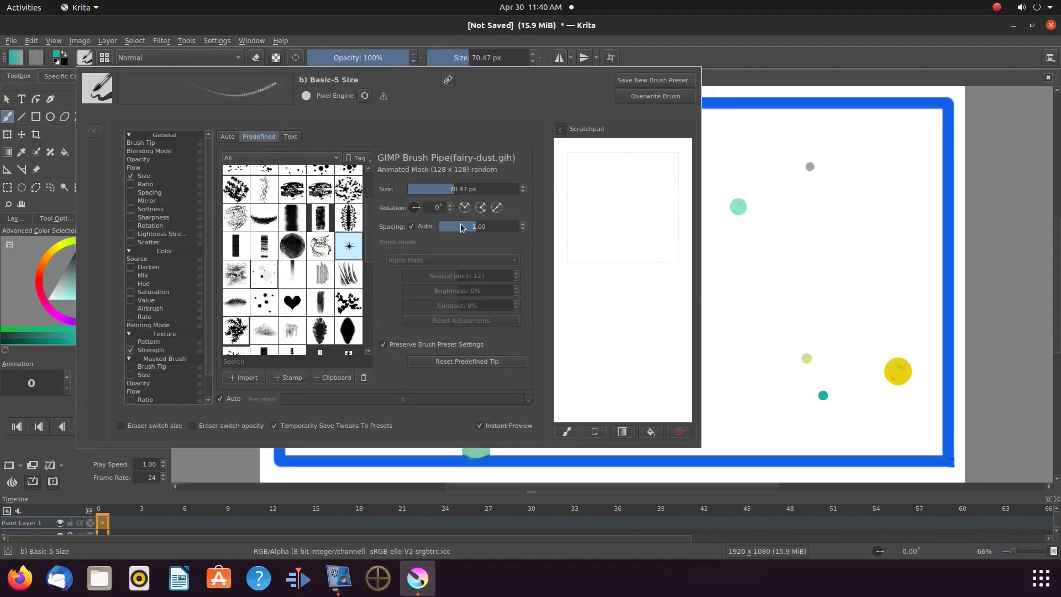
click(607, 186)
click(62, 360)
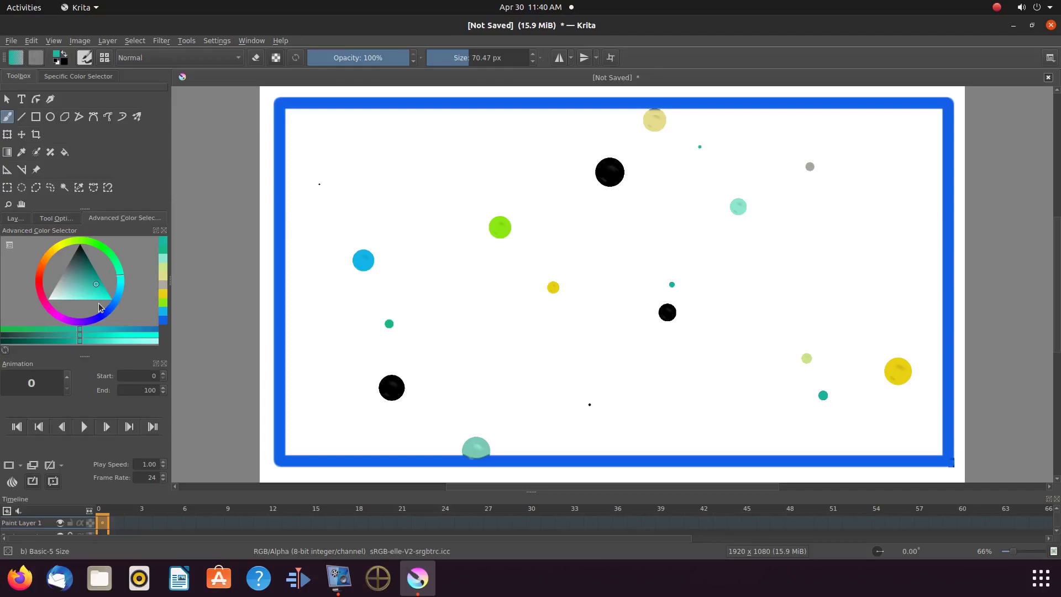
Choose a reddish-orange paint colour on the hue ring.
click(51, 254)
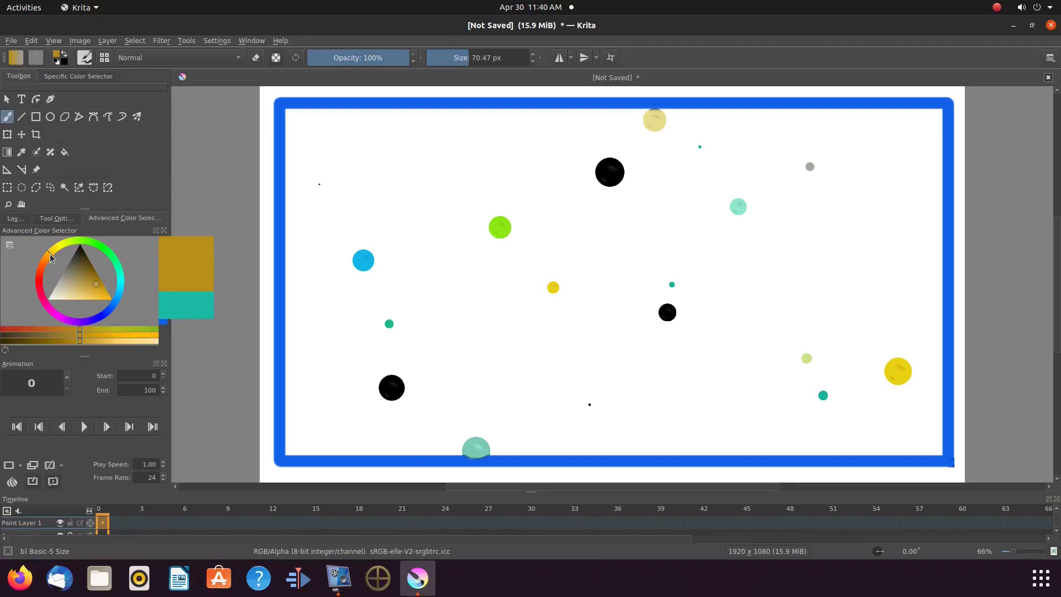
click(49, 256)
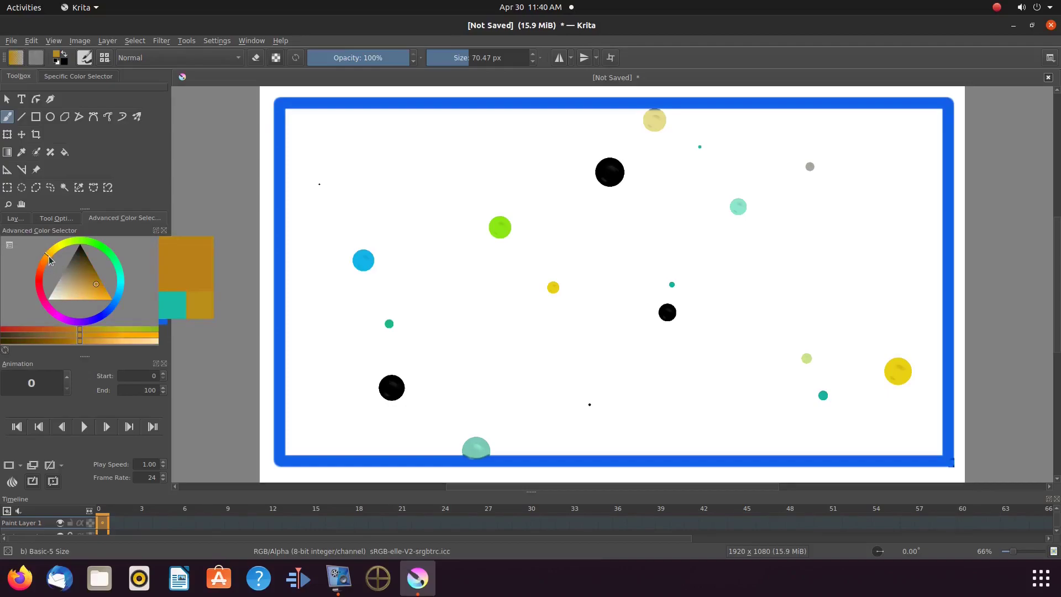
click(46, 259)
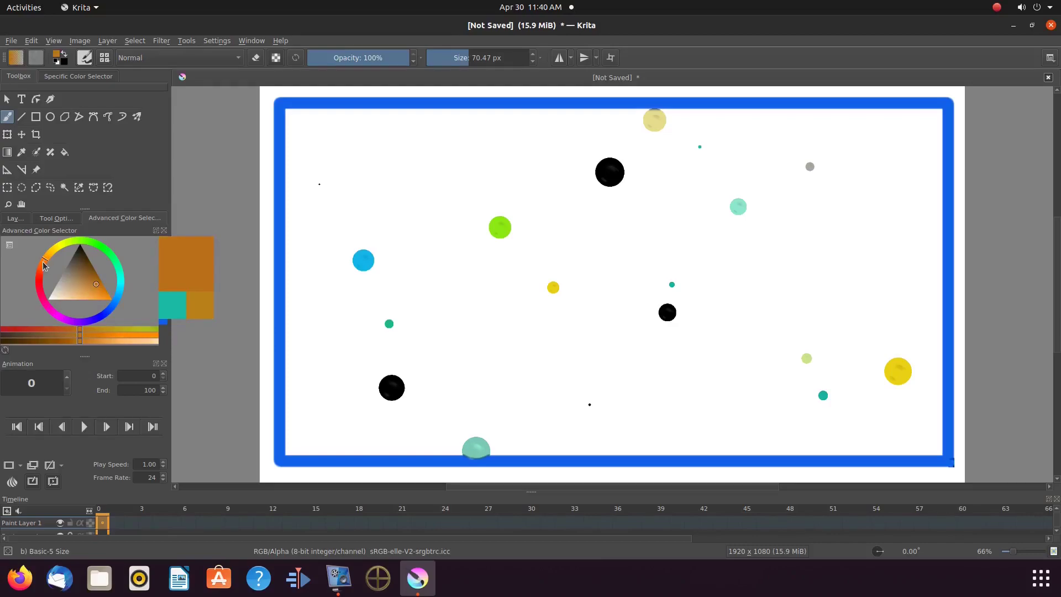
click(44, 266)
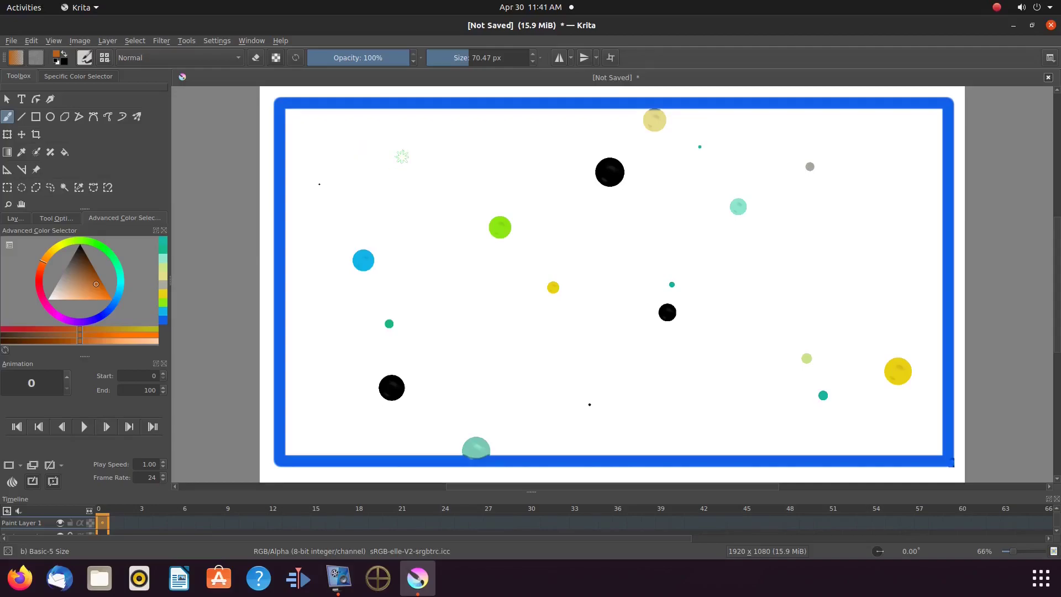
Stamp orange fairy-dust stars across the left, centre and upper-right areas of the canvas.
click(418, 236)
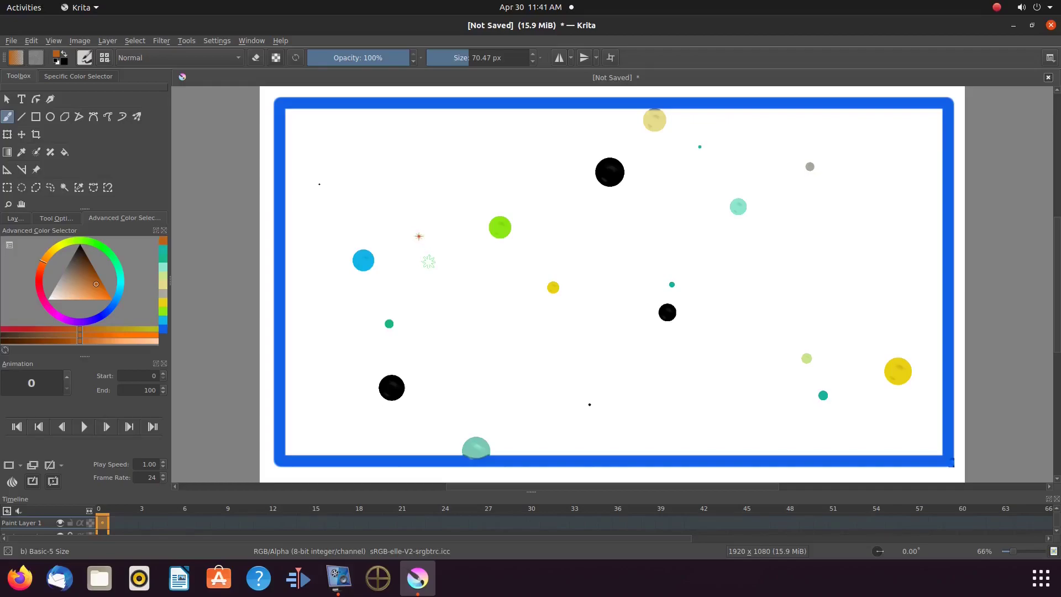
click(454, 276)
click(515, 320)
click(608, 289)
click(644, 254)
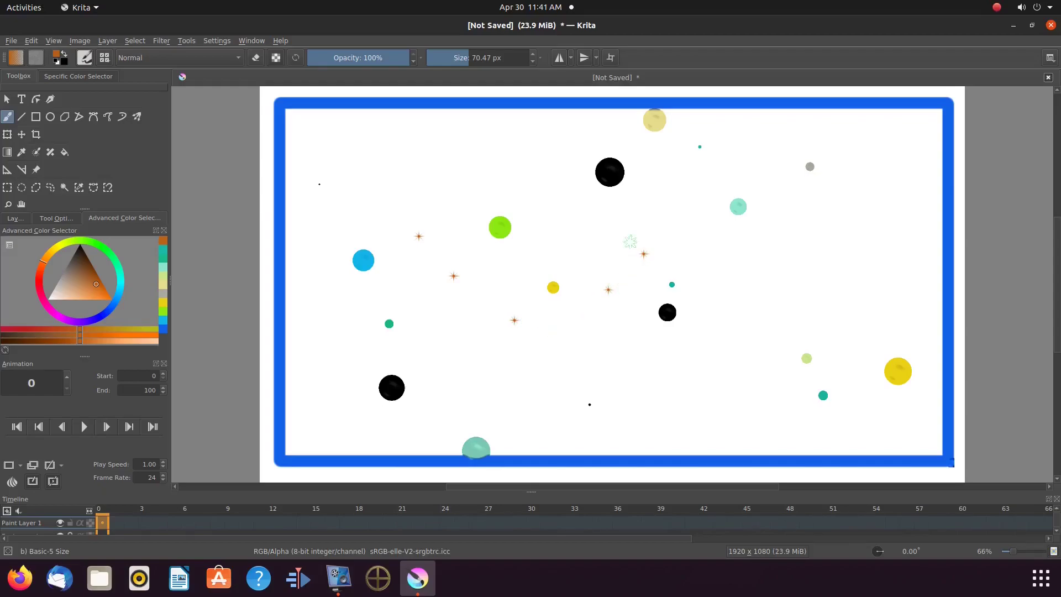
click(594, 225)
click(658, 201)
click(720, 172)
click(769, 149)
click(859, 193)
click(865, 258)
Stamp more orange stars down the right side and along the lower part of the canvas.
click(859, 300)
click(855, 335)
click(806, 308)
click(766, 353)
click(762, 392)
click(711, 415)
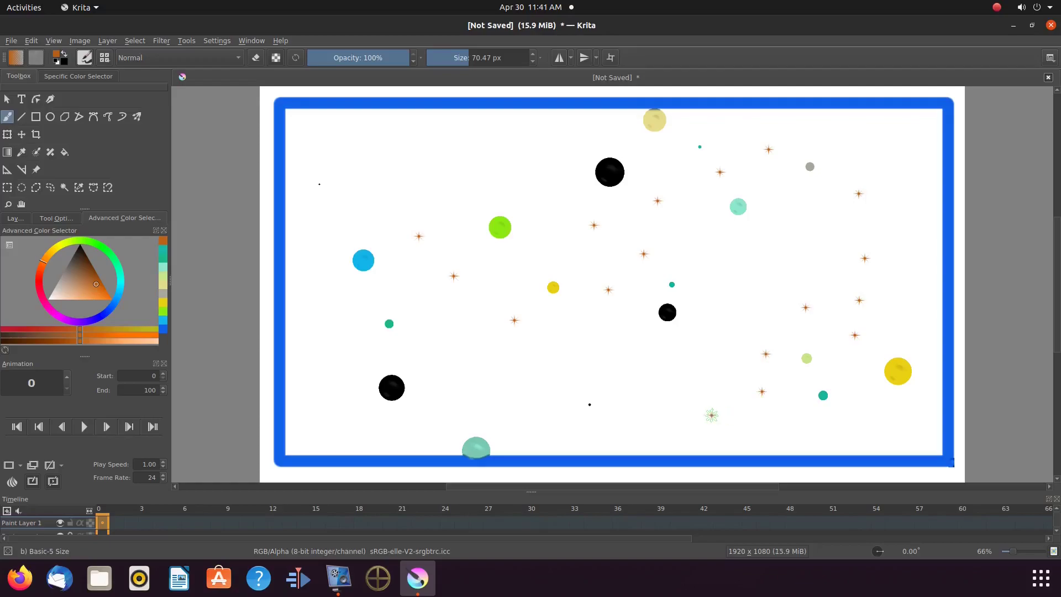
click(665, 377)
click(588, 378)
click(537, 392)
click(442, 421)
click(373, 434)
click(327, 386)
Switch the brush back to a plain round Auto tip at 34.68 px and pick the Fill tool.
click(88, 61)
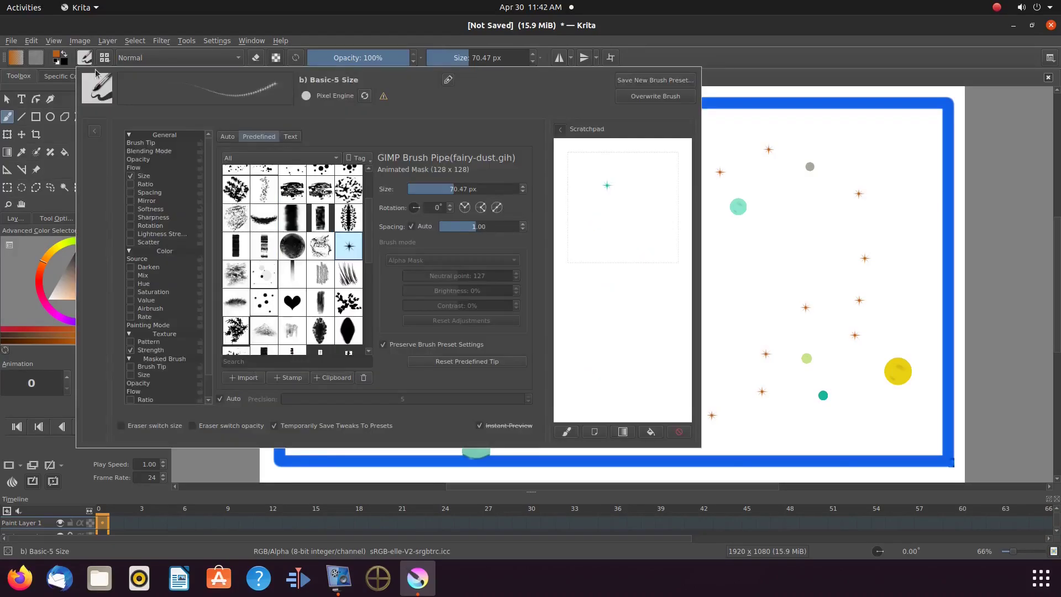
click(227, 139)
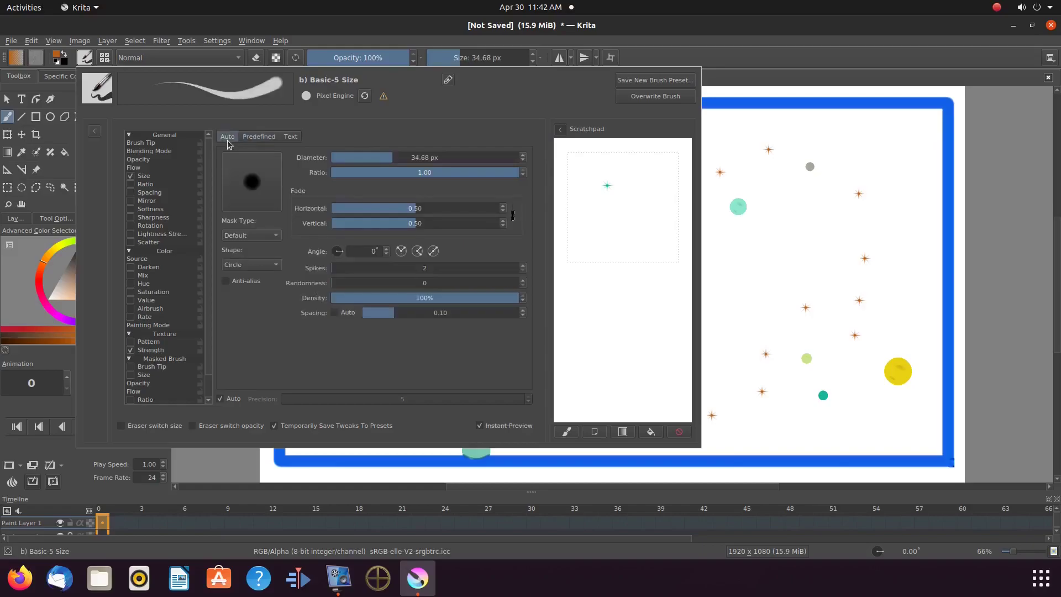
click(65, 363)
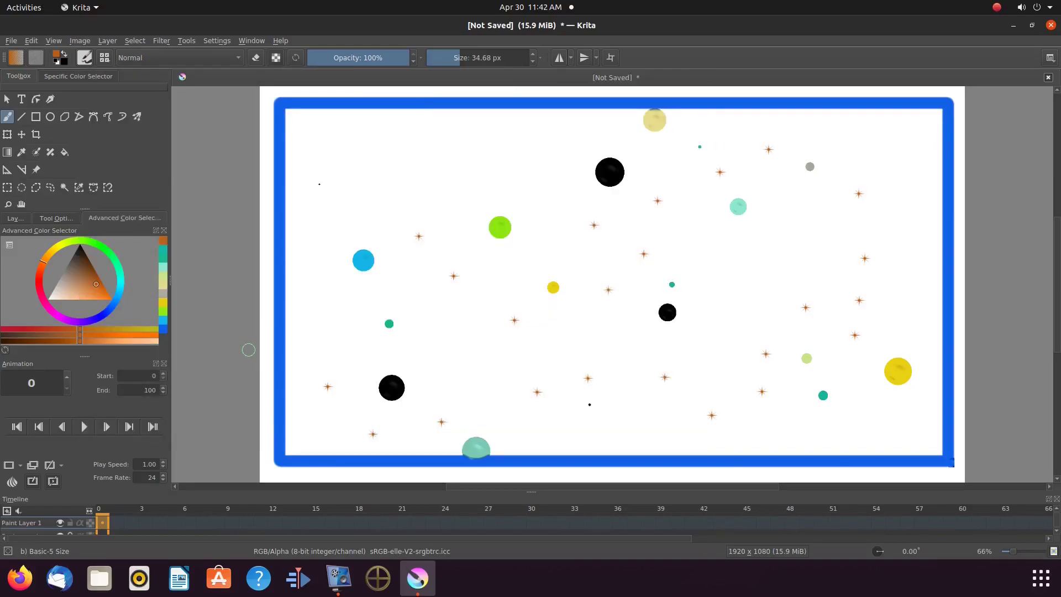
click(64, 154)
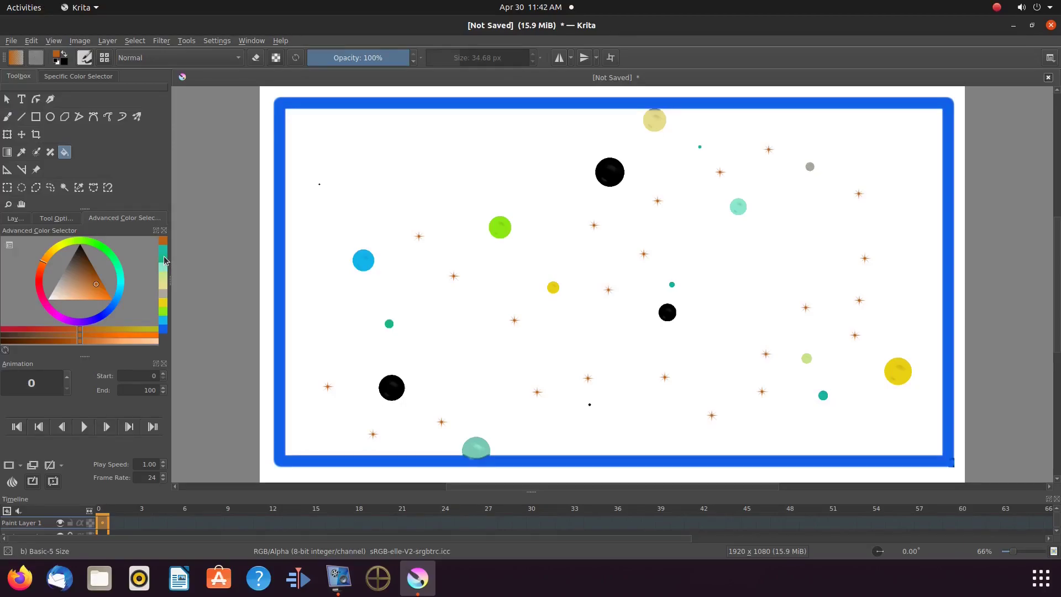
Fill the three black planets and the small dot near the bottom teal, then choose a dark colour.
click(164, 260)
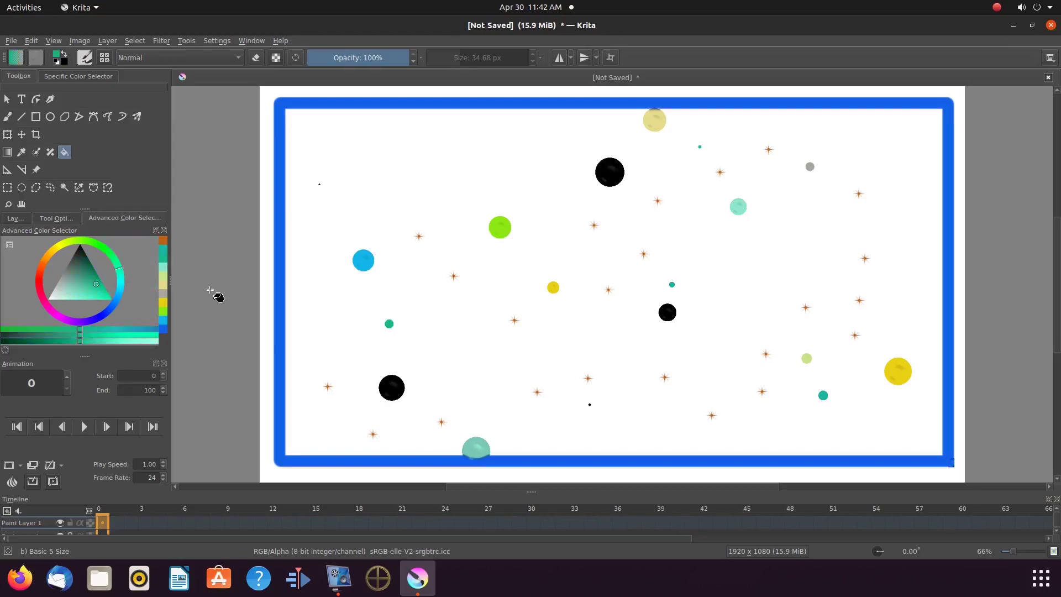
click(386, 386)
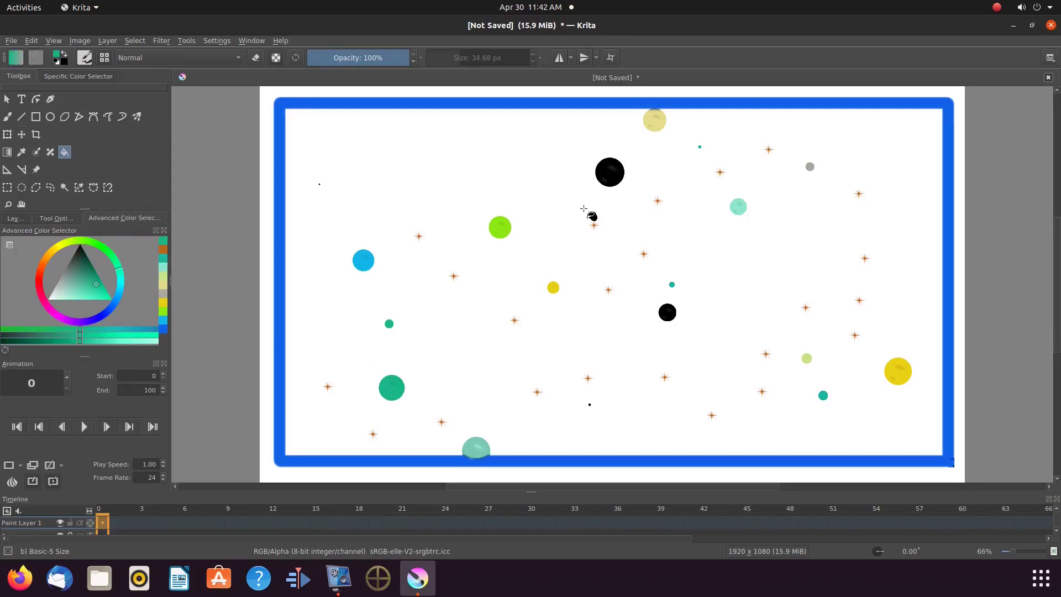
click(612, 184)
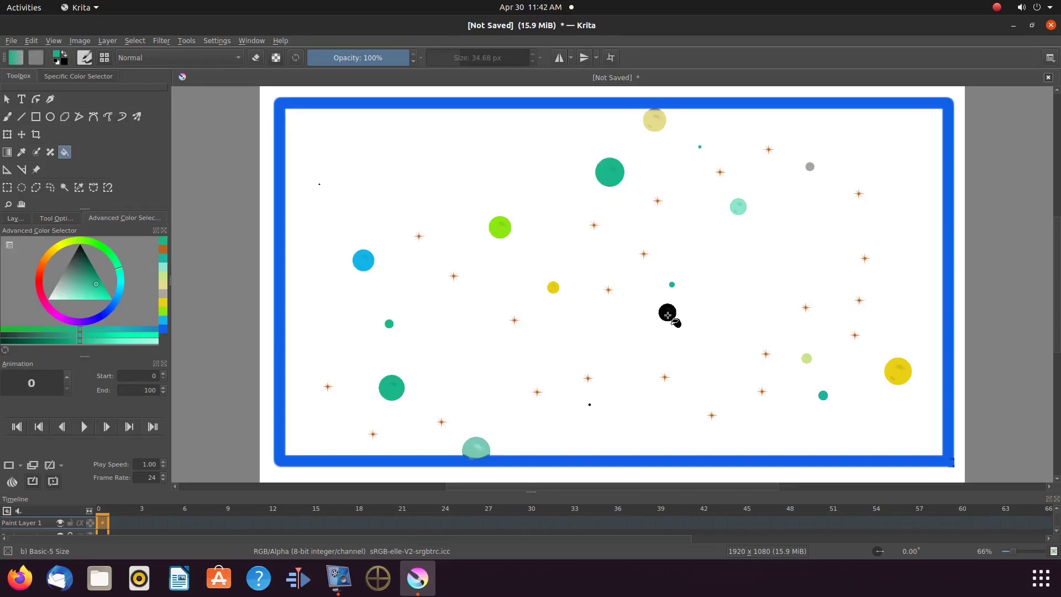
click(665, 319)
click(589, 405)
click(81, 253)
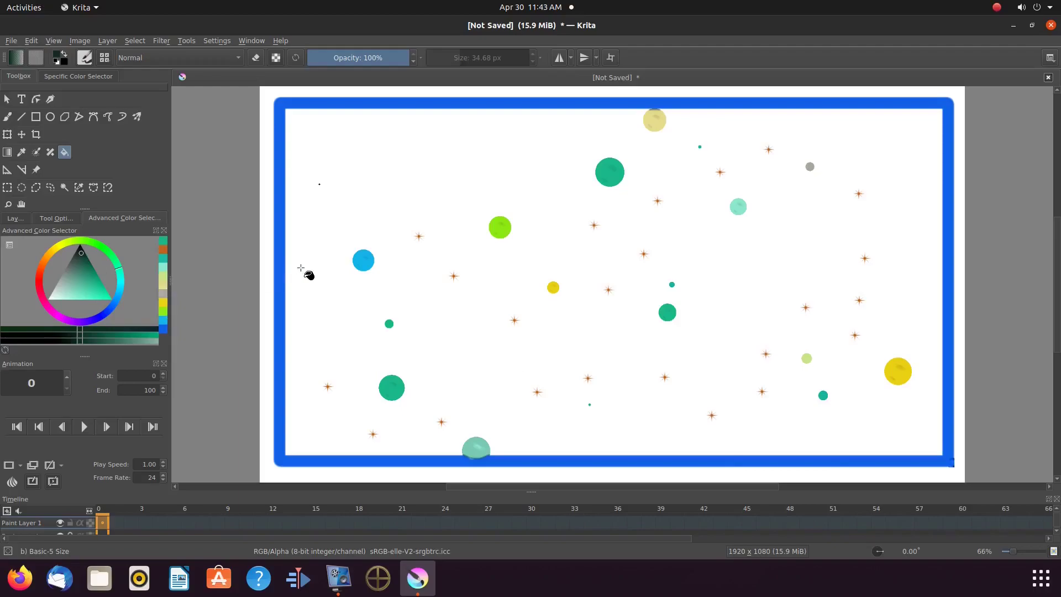
Fill the interior dark green, then fill the outer margin and thin light rings blue.
click(439, 188)
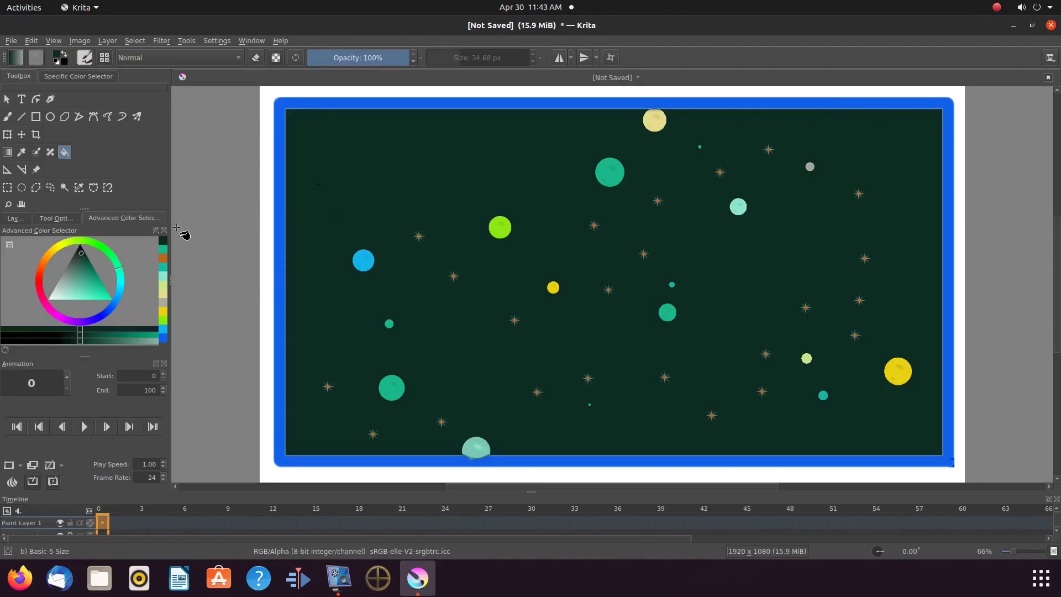
click(164, 338)
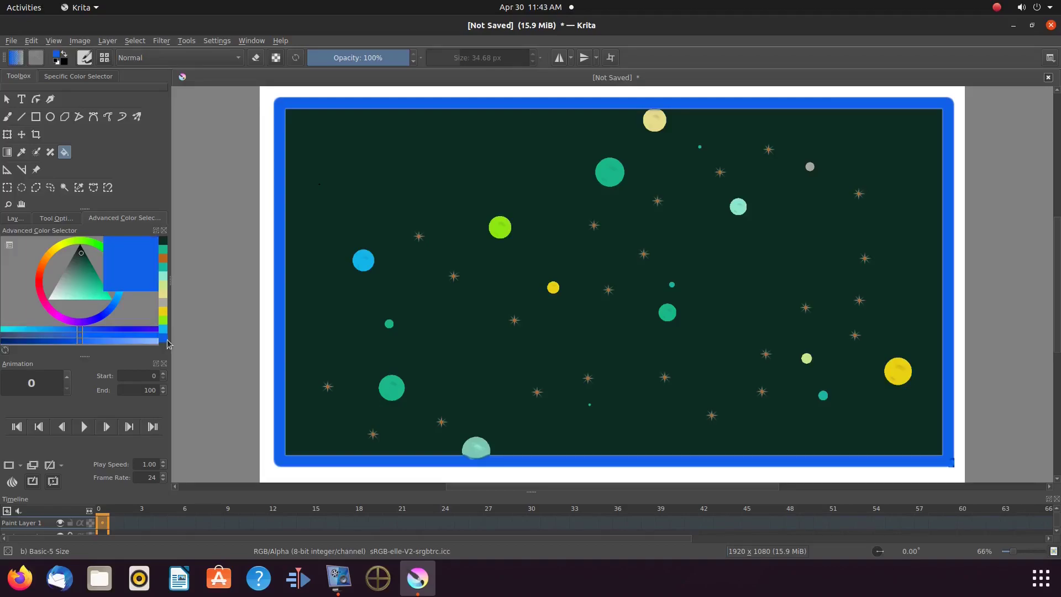
click(266, 327)
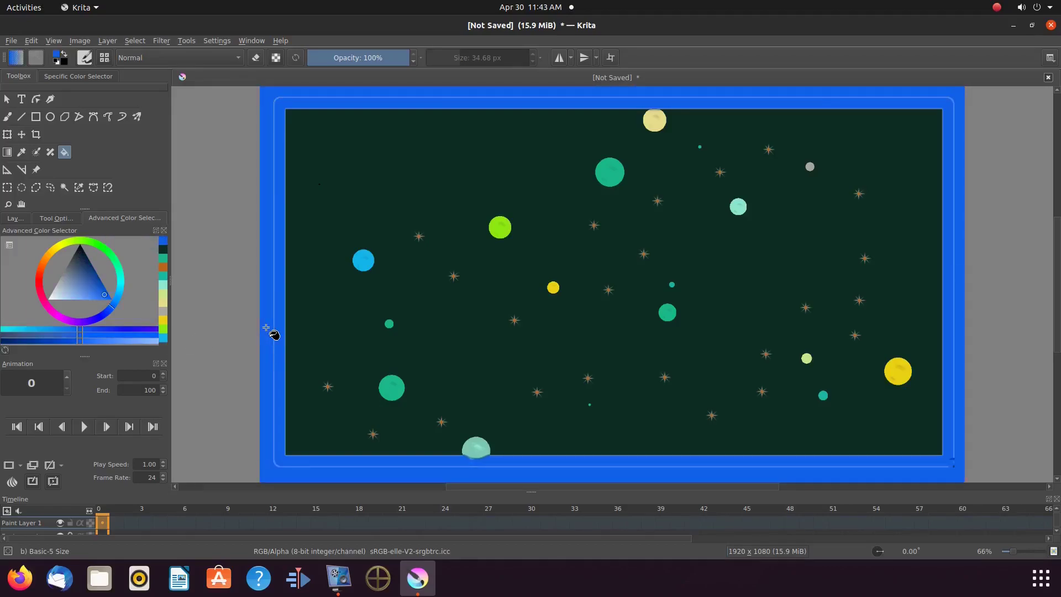
click(274, 329)
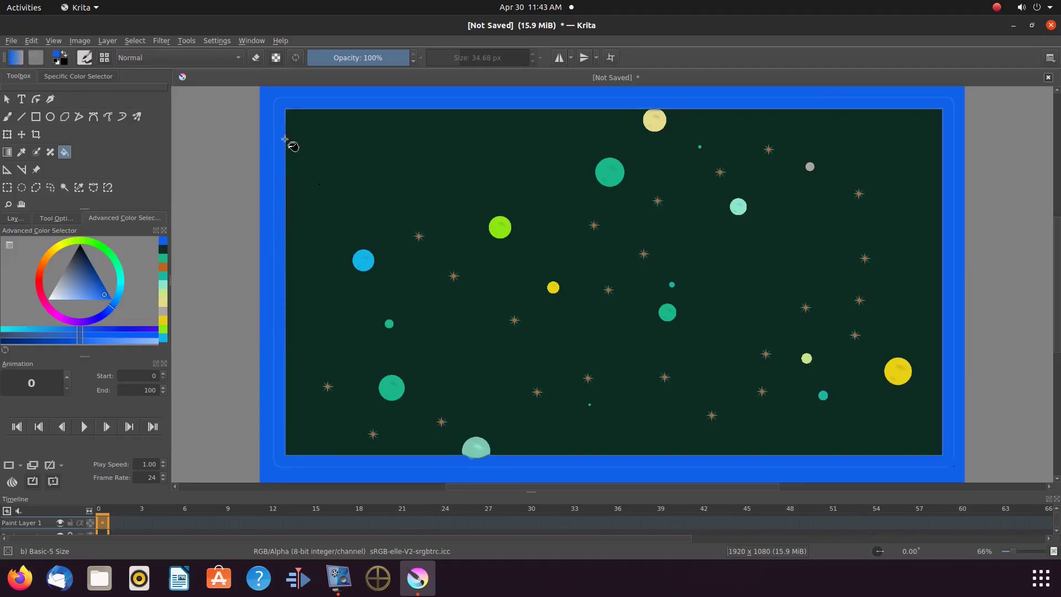
click(275, 104)
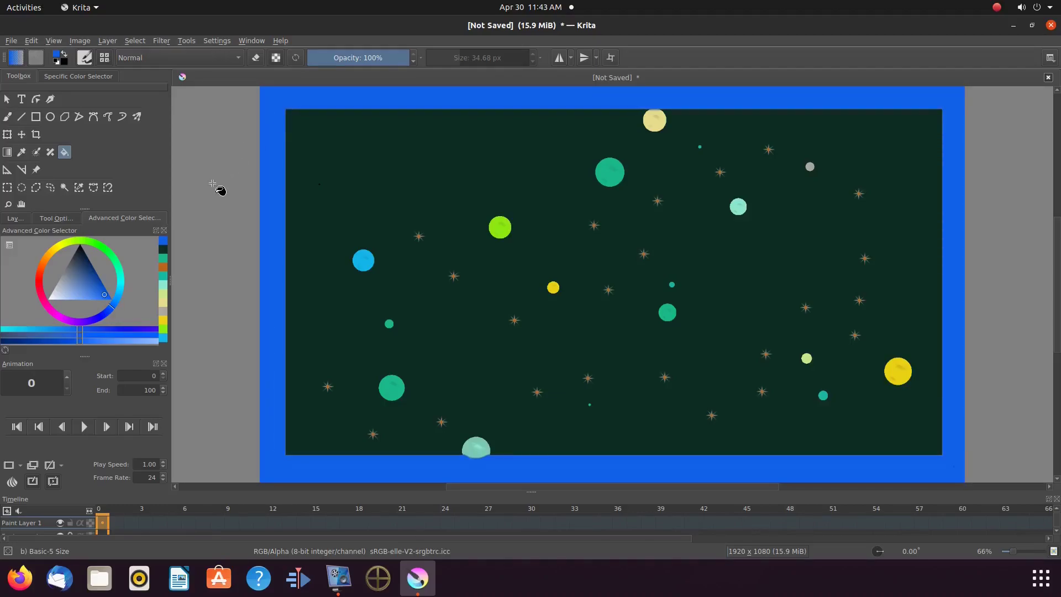
Draw a text box along the top border of the image.
key(b)
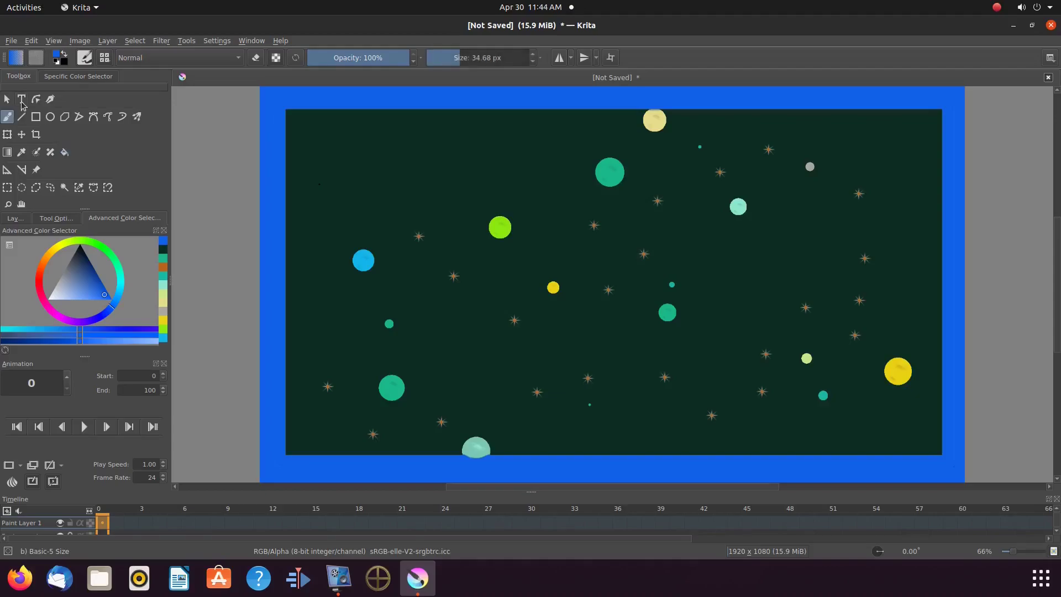
click(21, 99)
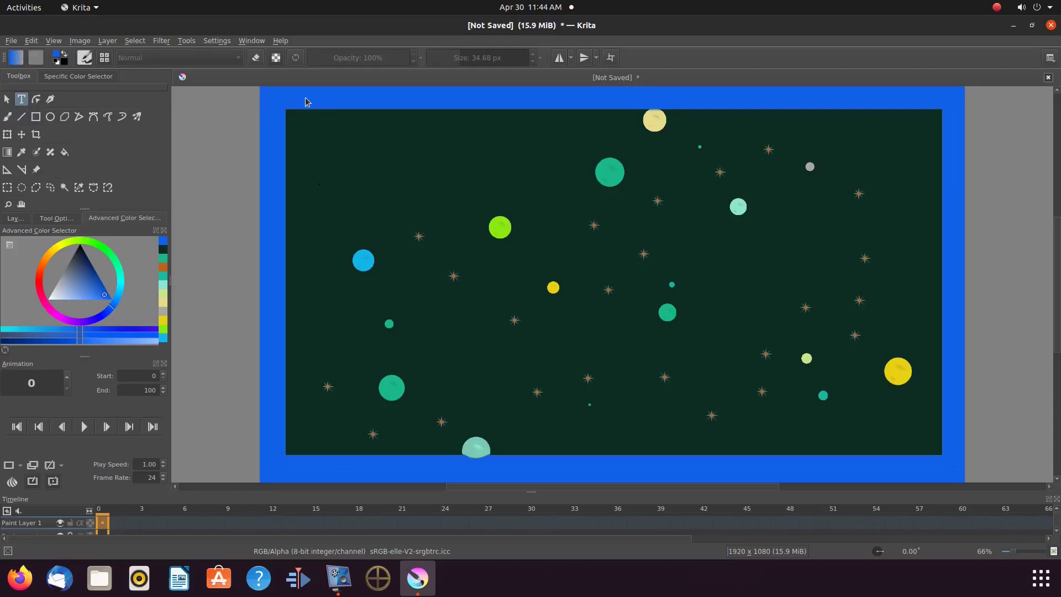
drag(305, 99, 458, 161)
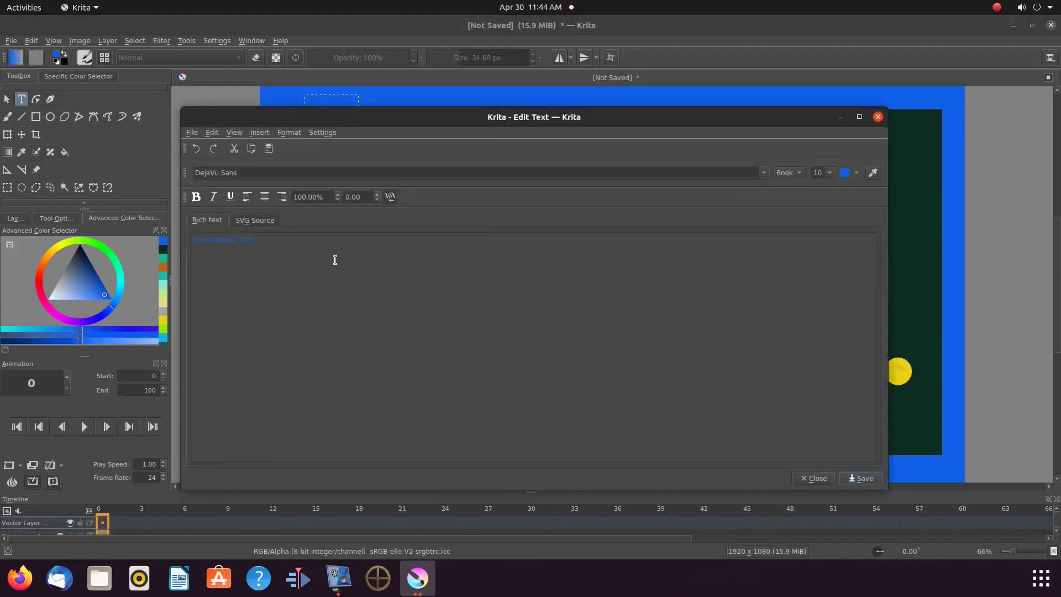
Replace the placeholder with the title caption in dark red at size 36, and save.
triple_click(201, 264)
key(BackSpace)
click(846, 173)
click(954, 235)
click(822, 172)
click(820, 243)
key(ctrl+s)
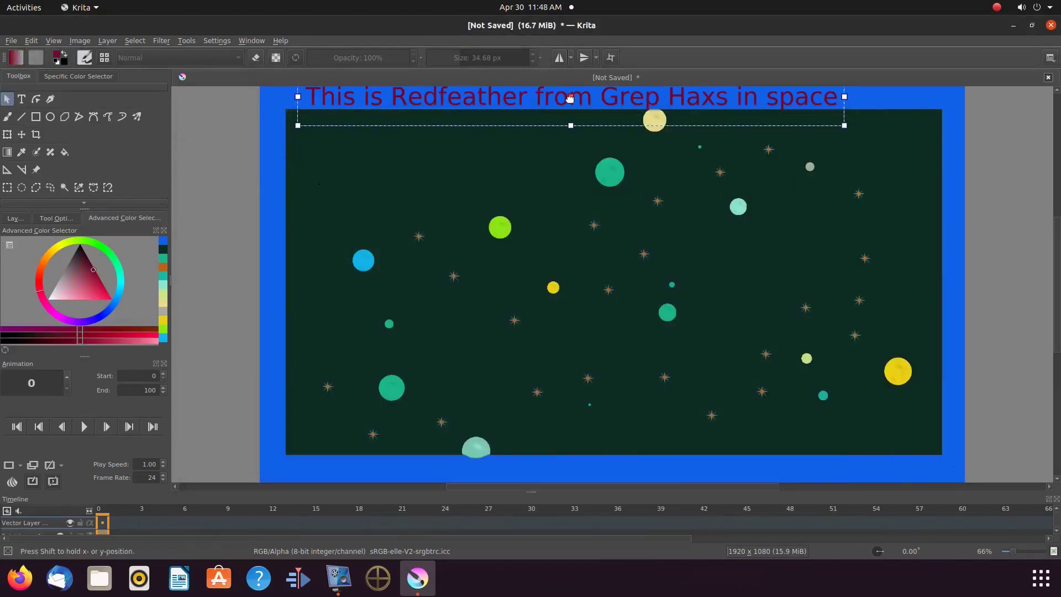
Drag the red title shape about 36 px right to centre it along the top border.
drag(569, 99, 598, 99)
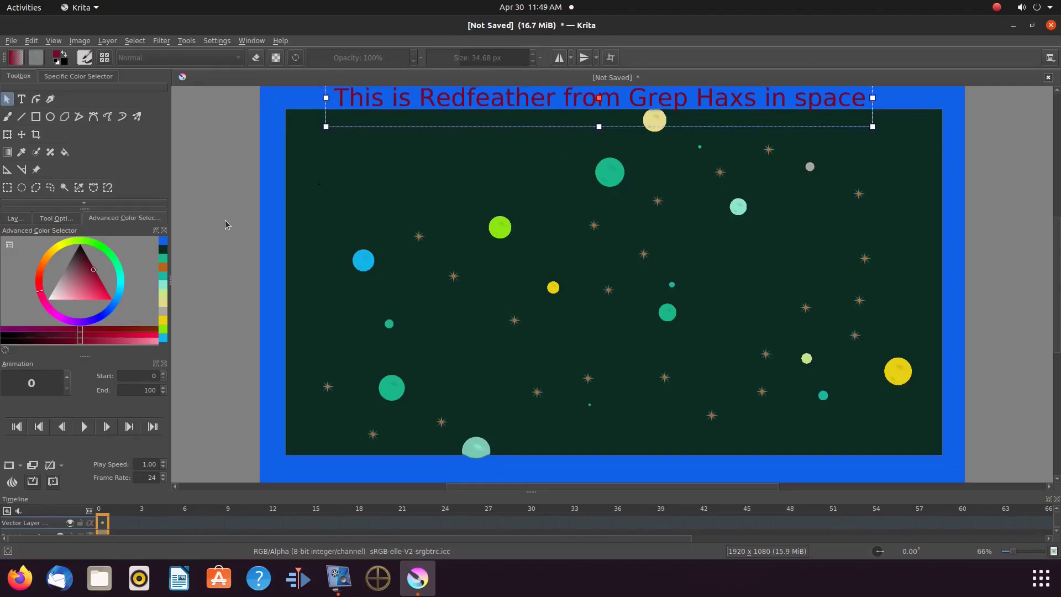